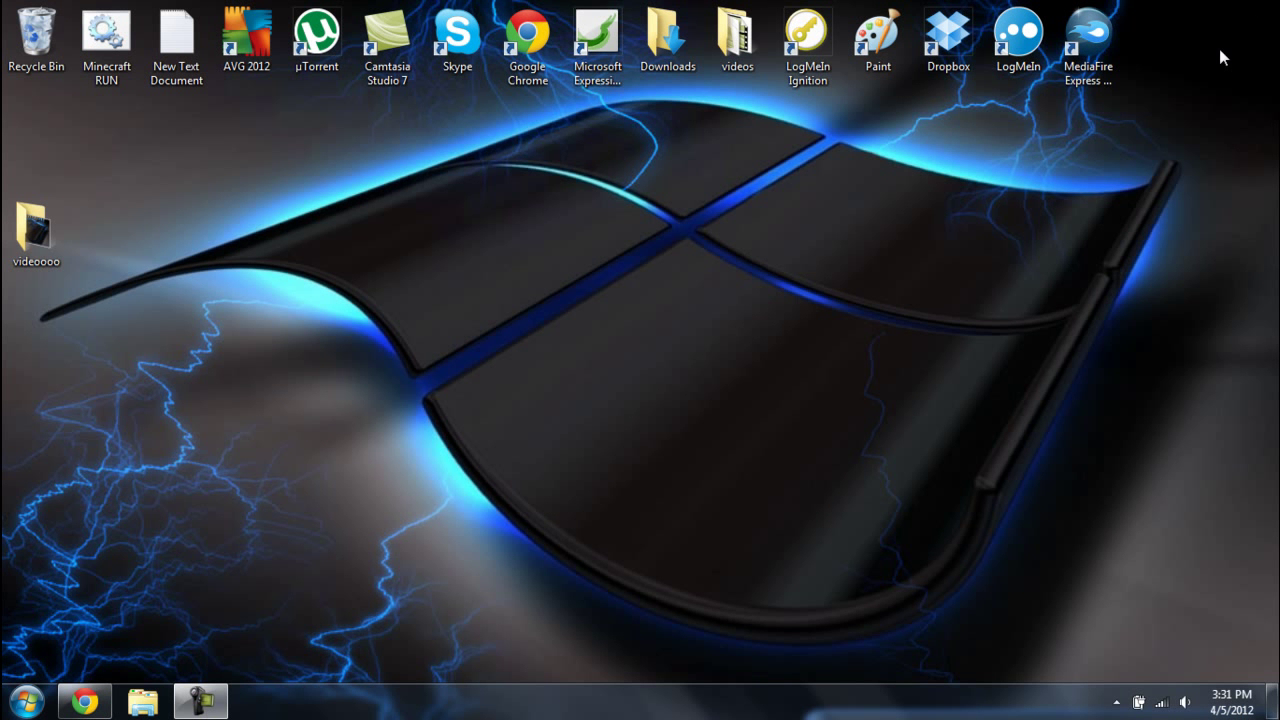
Step: Bring the Chrome window showing the DiverCraft site back to the front
mouse_move(159, 224)
mouse_down()
mouse_move(1071, 497)
mouse_move(1278, 680)
mouse_up()
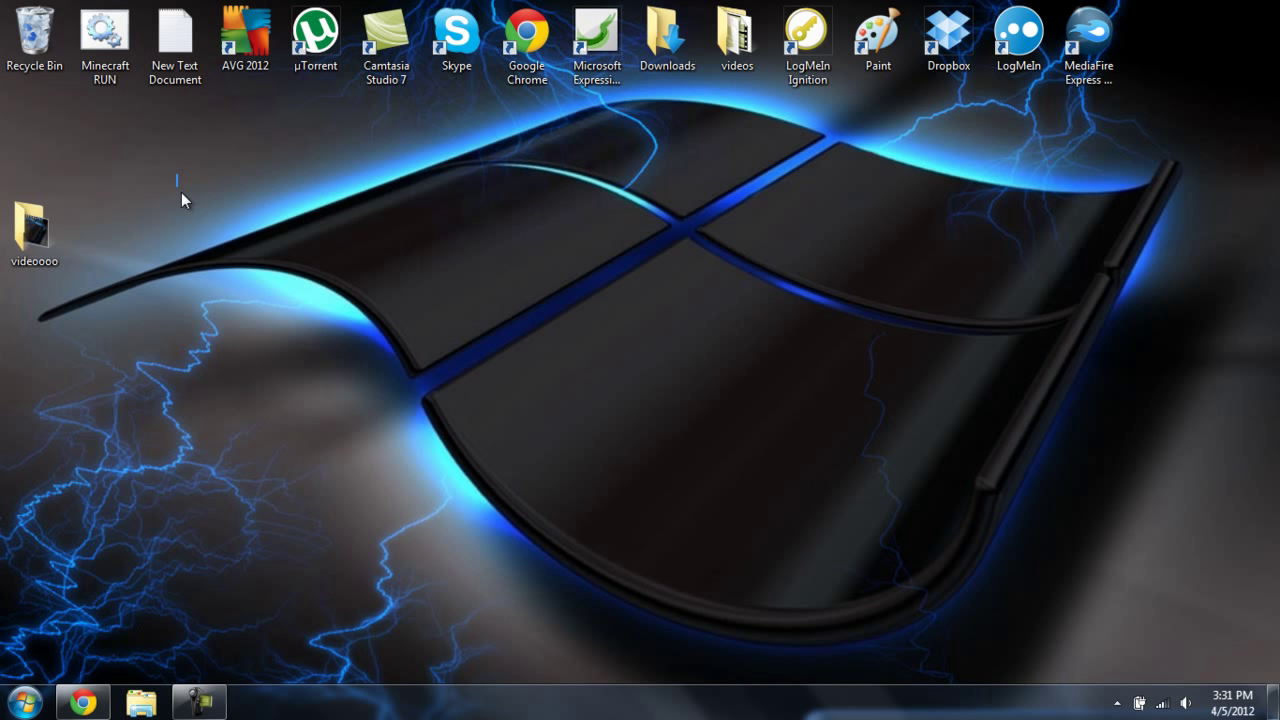
drag(181, 199, 1060, 604)
click(83, 703)
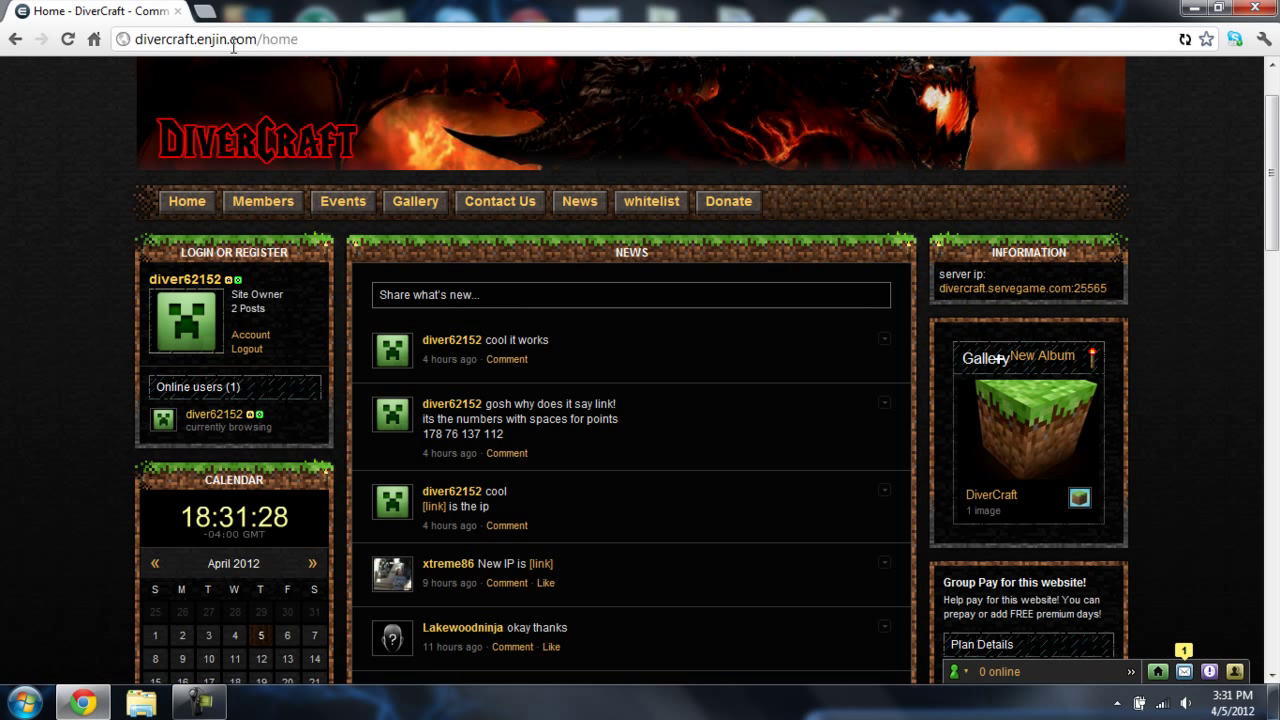
Step: Reload the DiverCraft site at its bare address, with /home removed
click(340, 40)
click(365, 42)
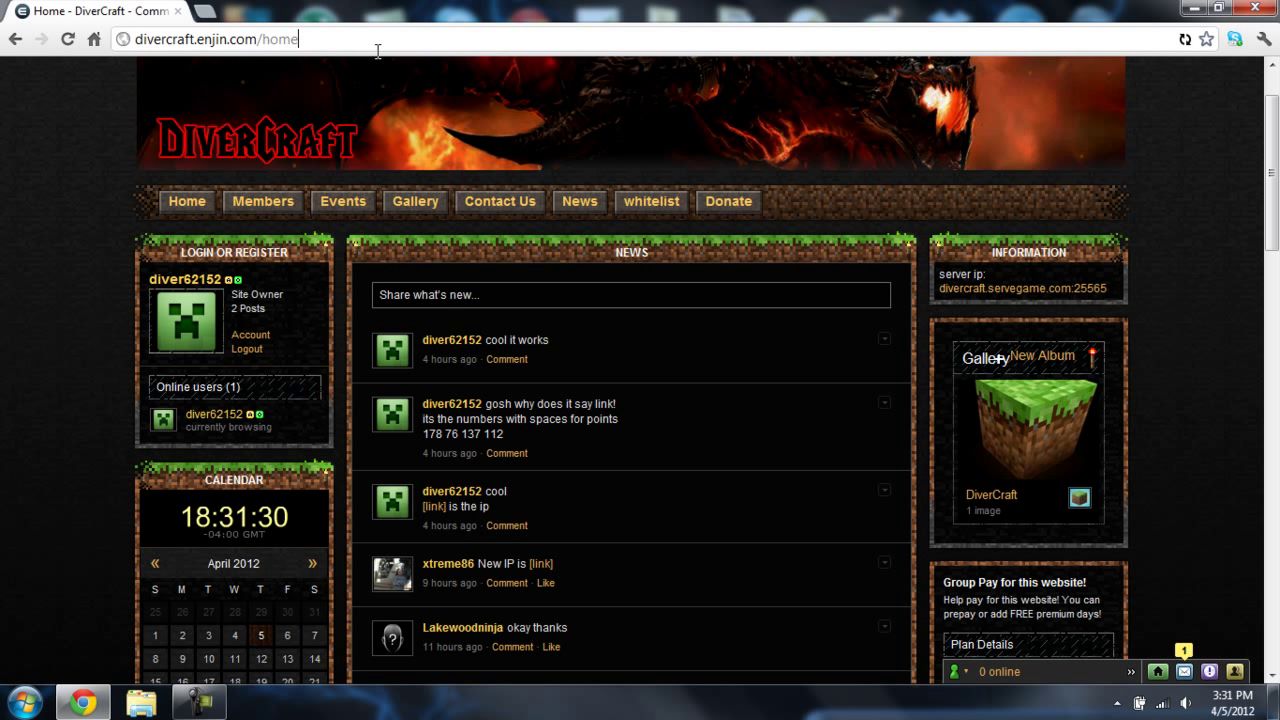
drag(378, 51, 134, 42)
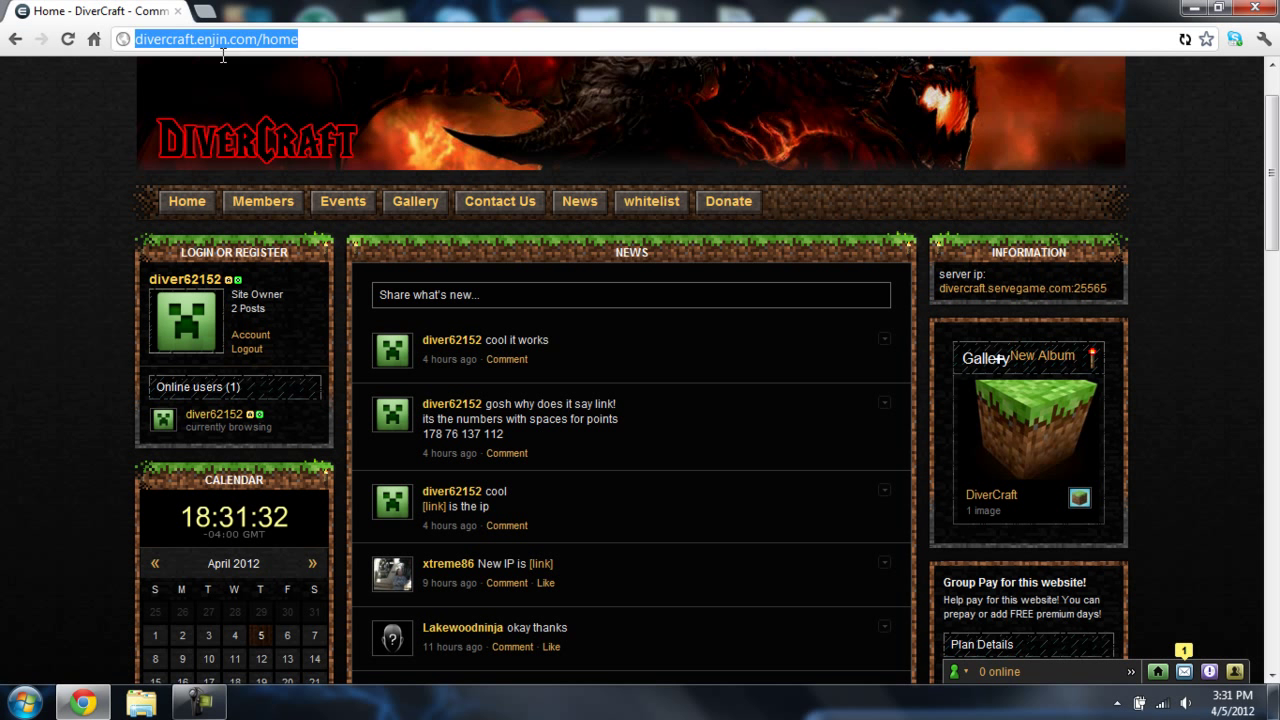
click(323, 40)
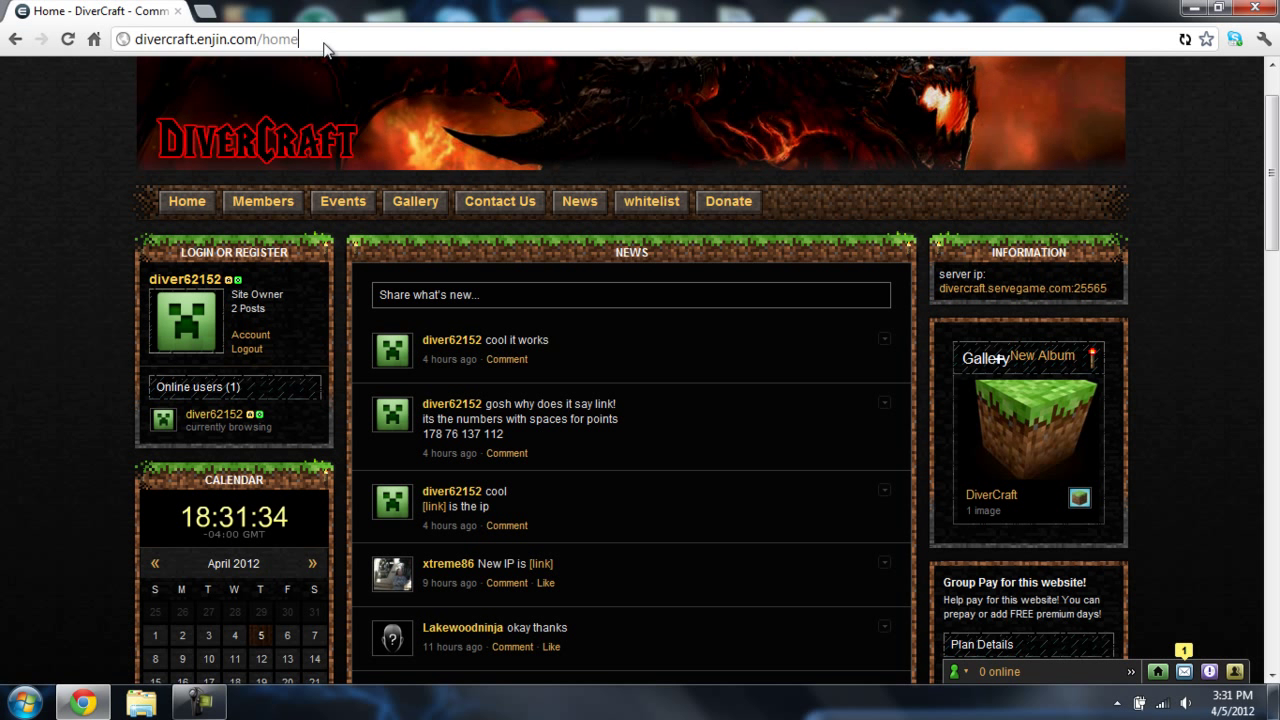
drag(323, 42, 256, 56)
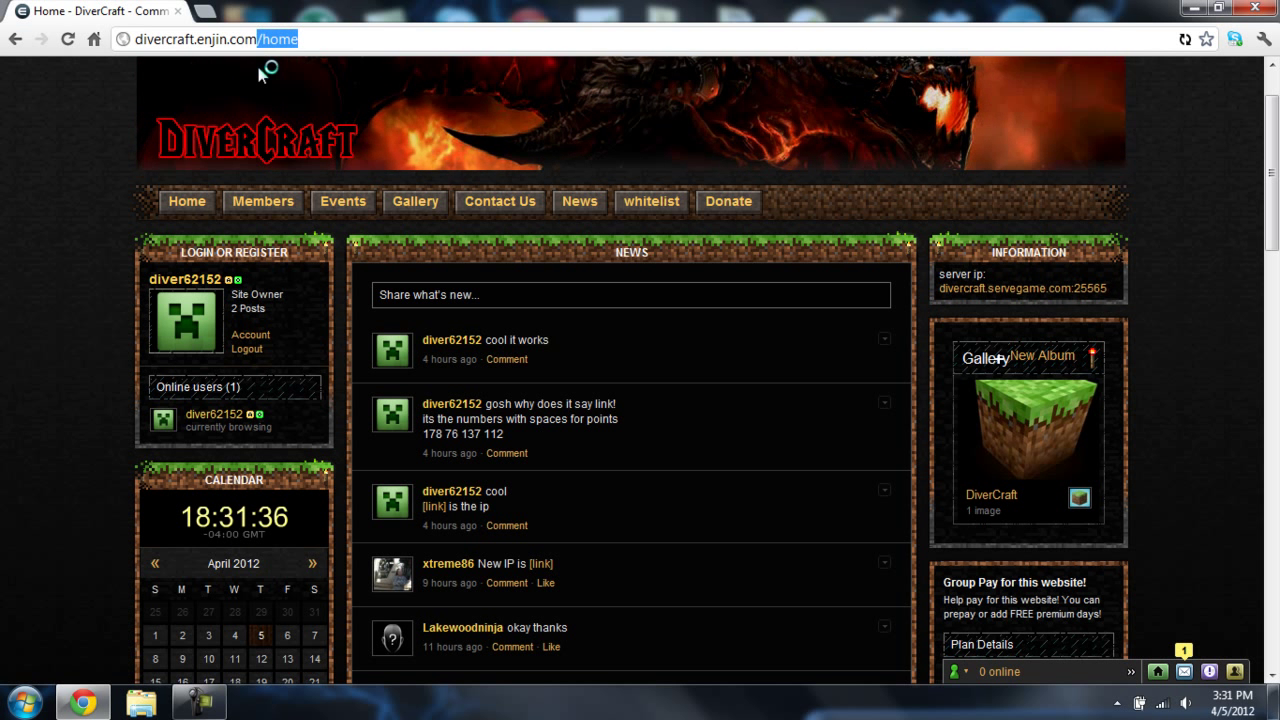
key(BackSpace)
key(Return)
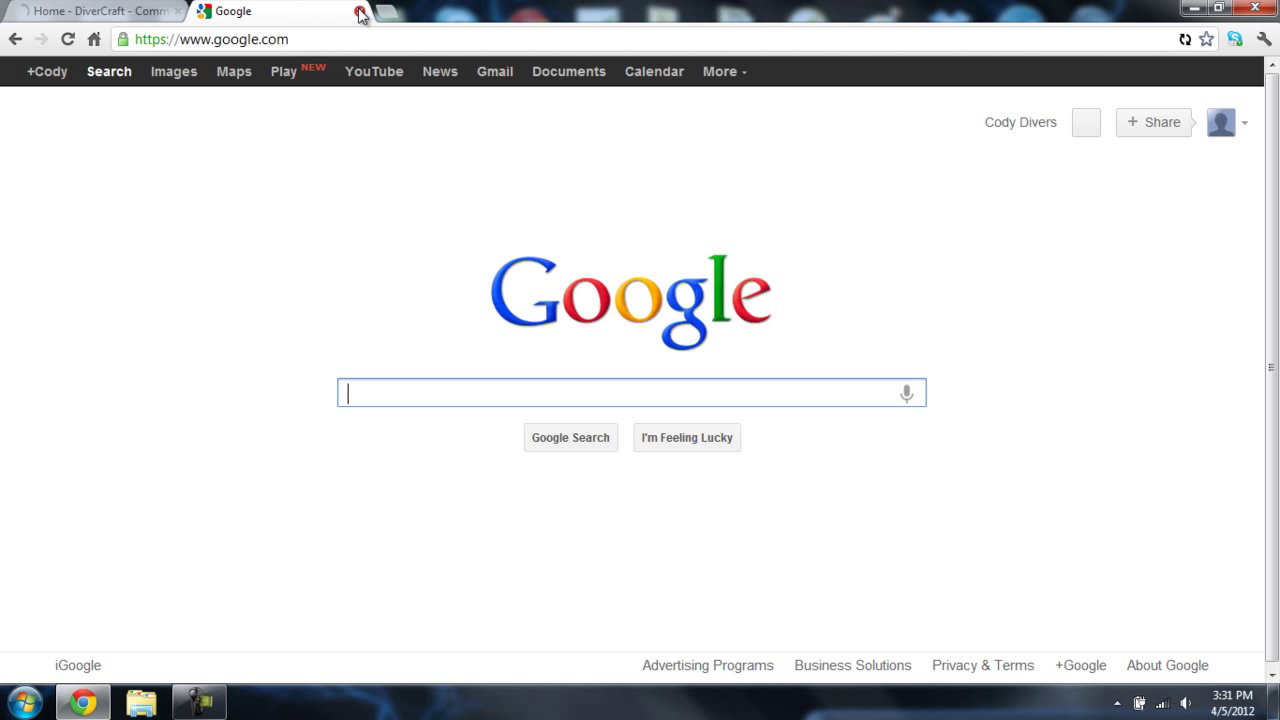
click(335, 40)
text(ip)
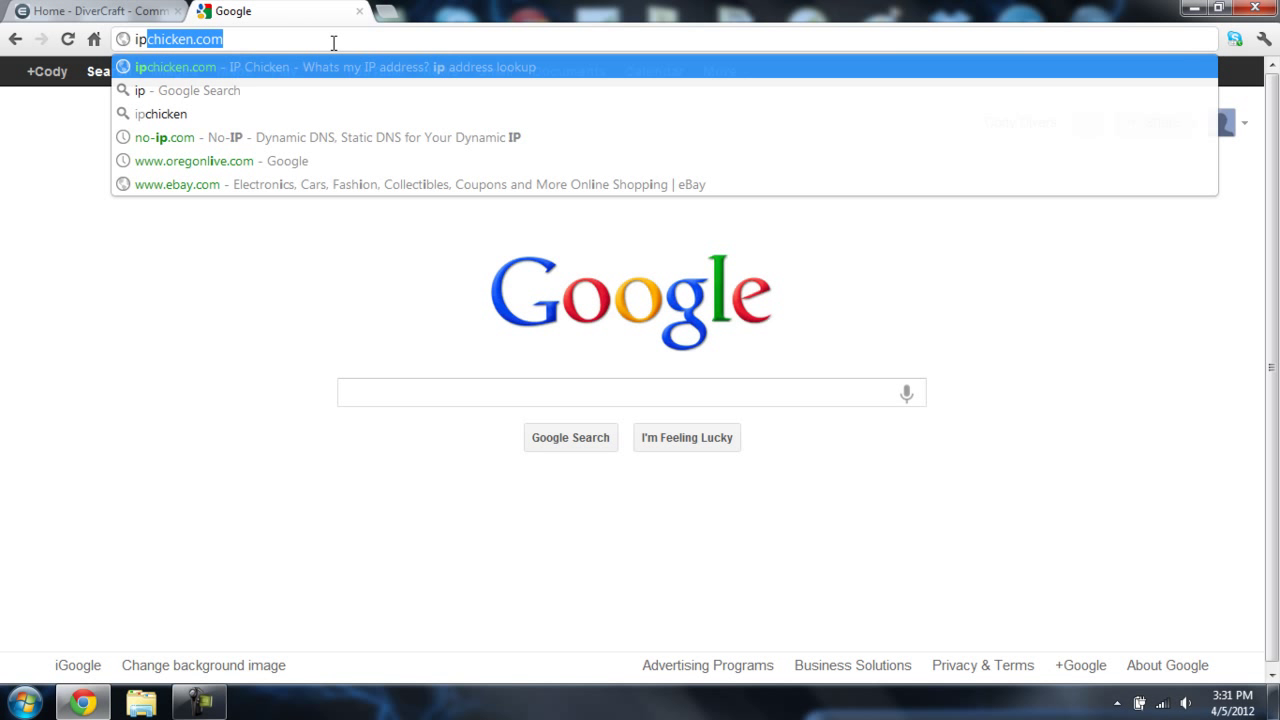
text(chicken)
key(Return)
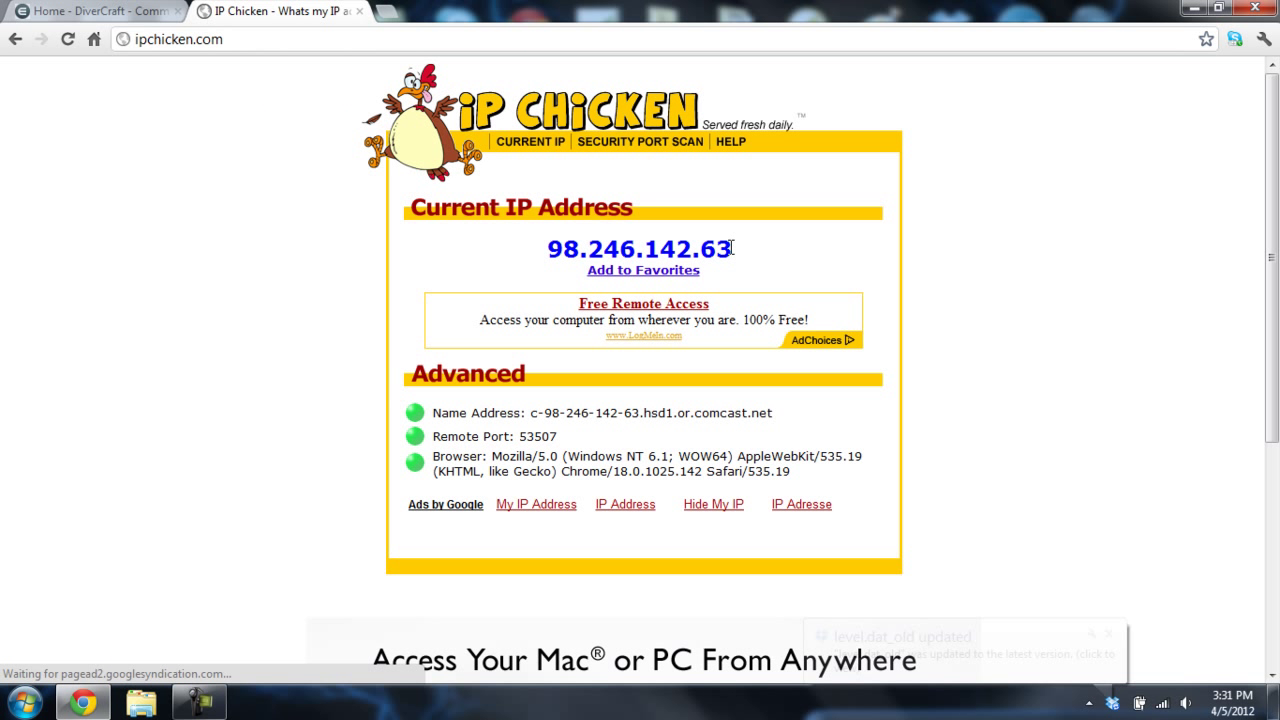
drag(731, 250, 545, 237)
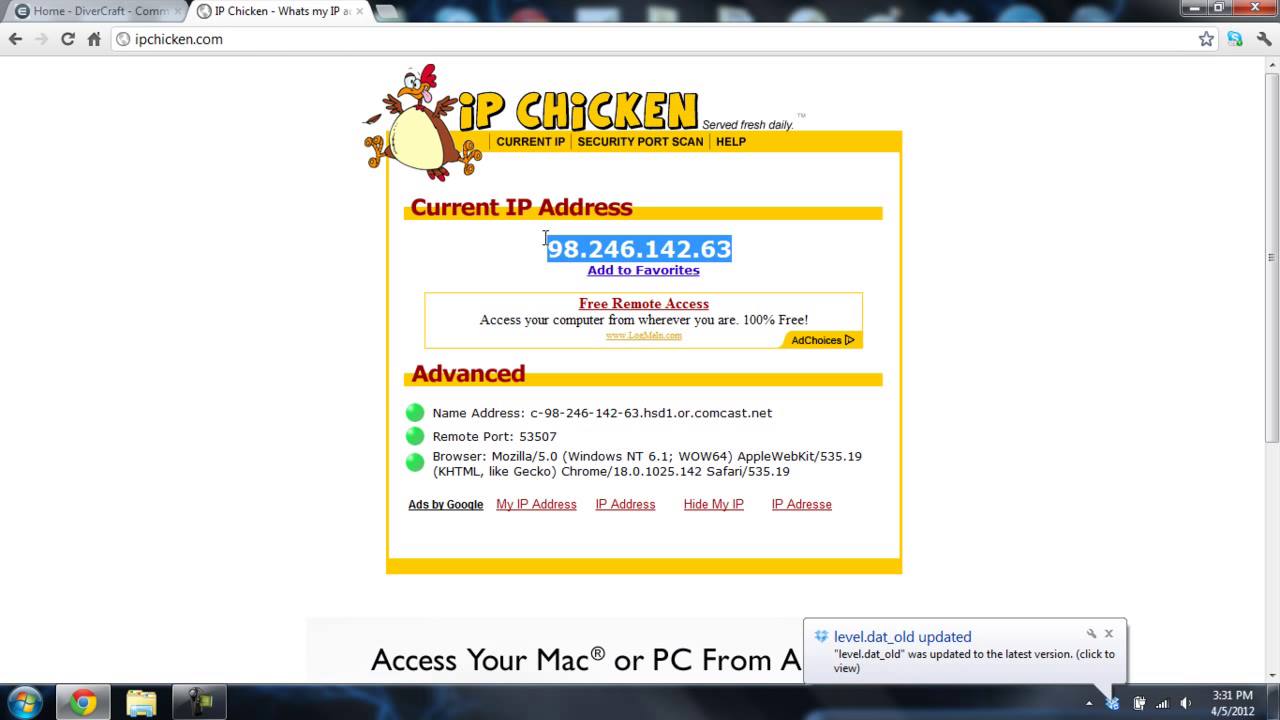
click(747, 250)
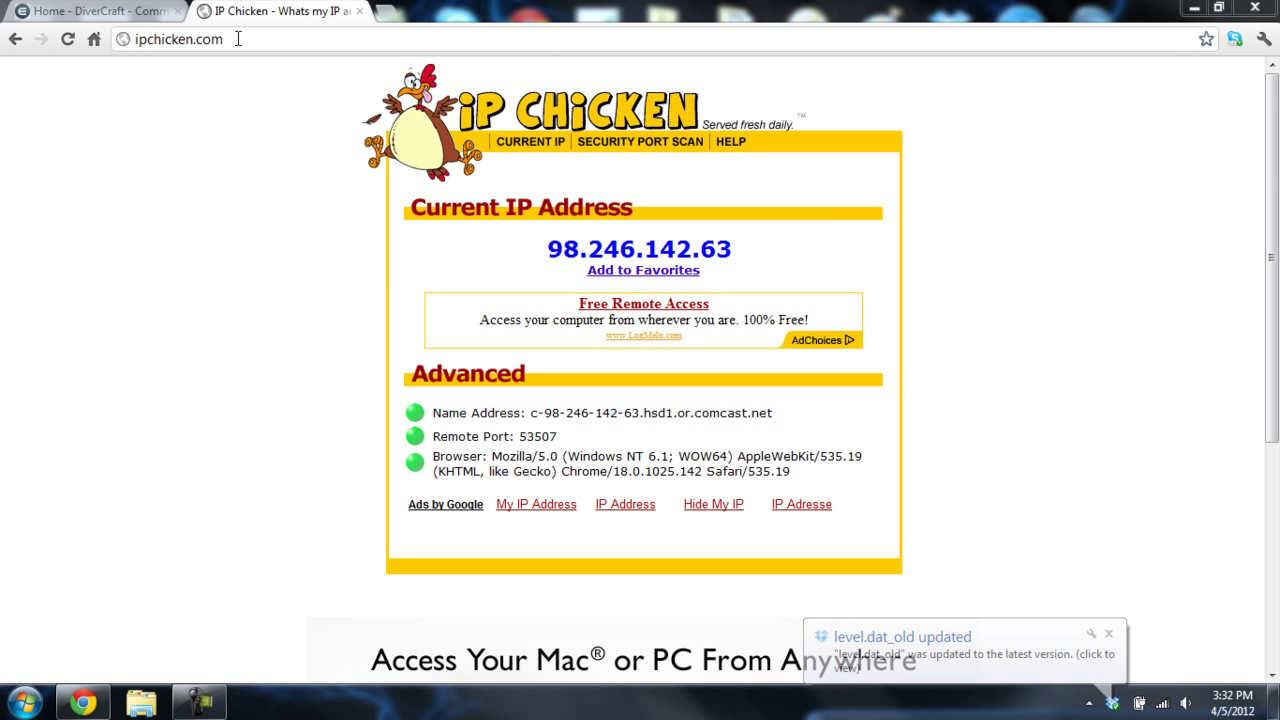
Step: Close the IP Chicken tab and load no-ip.com in a new tab
click(359, 11)
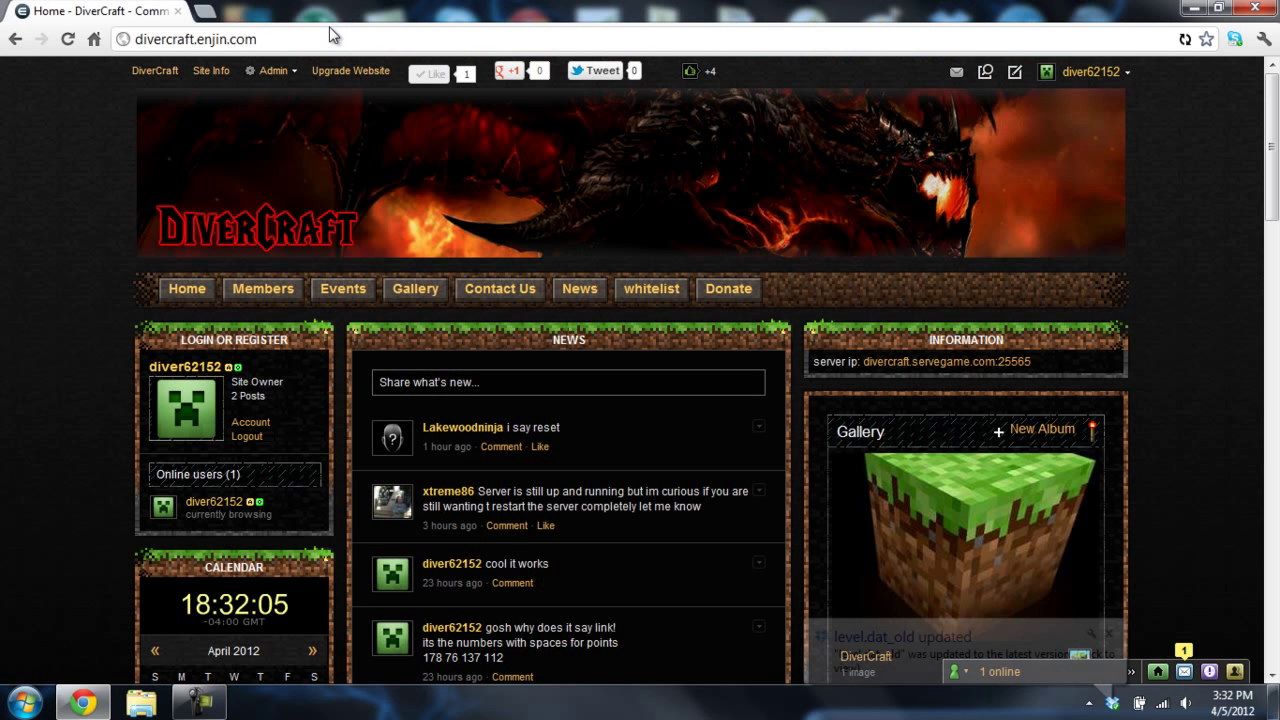
click(210, 13)
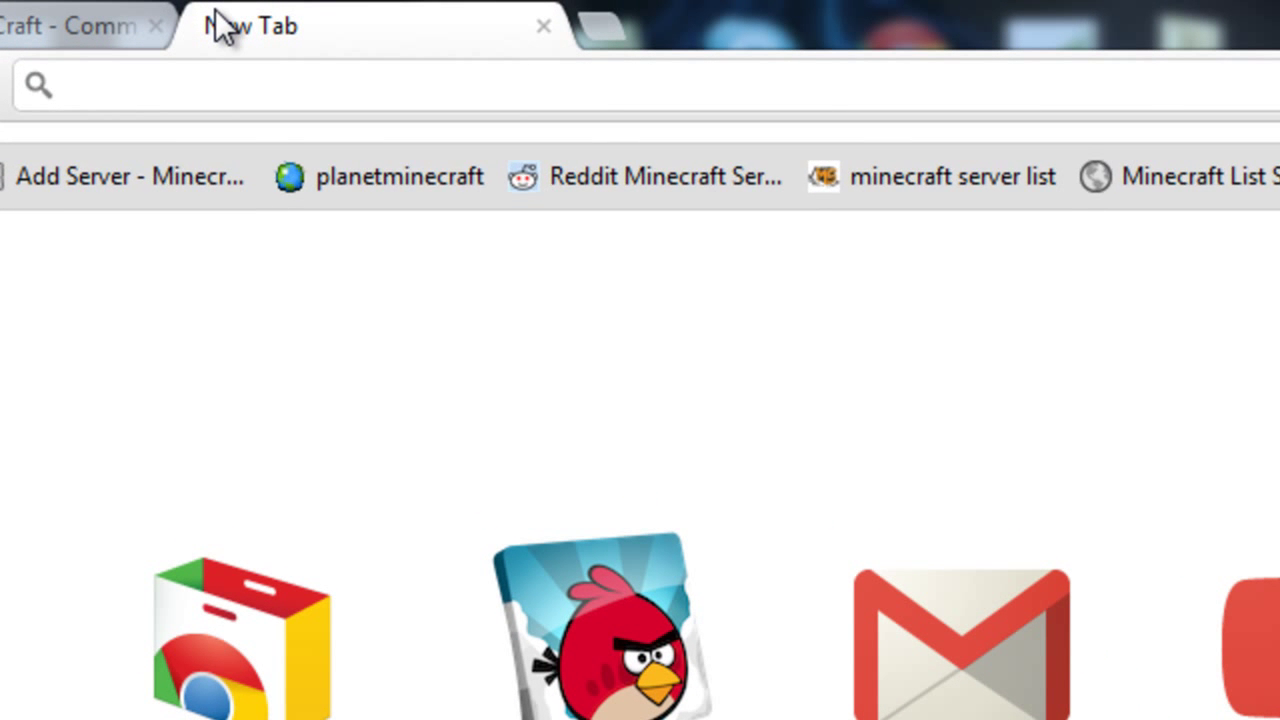
text(no-)
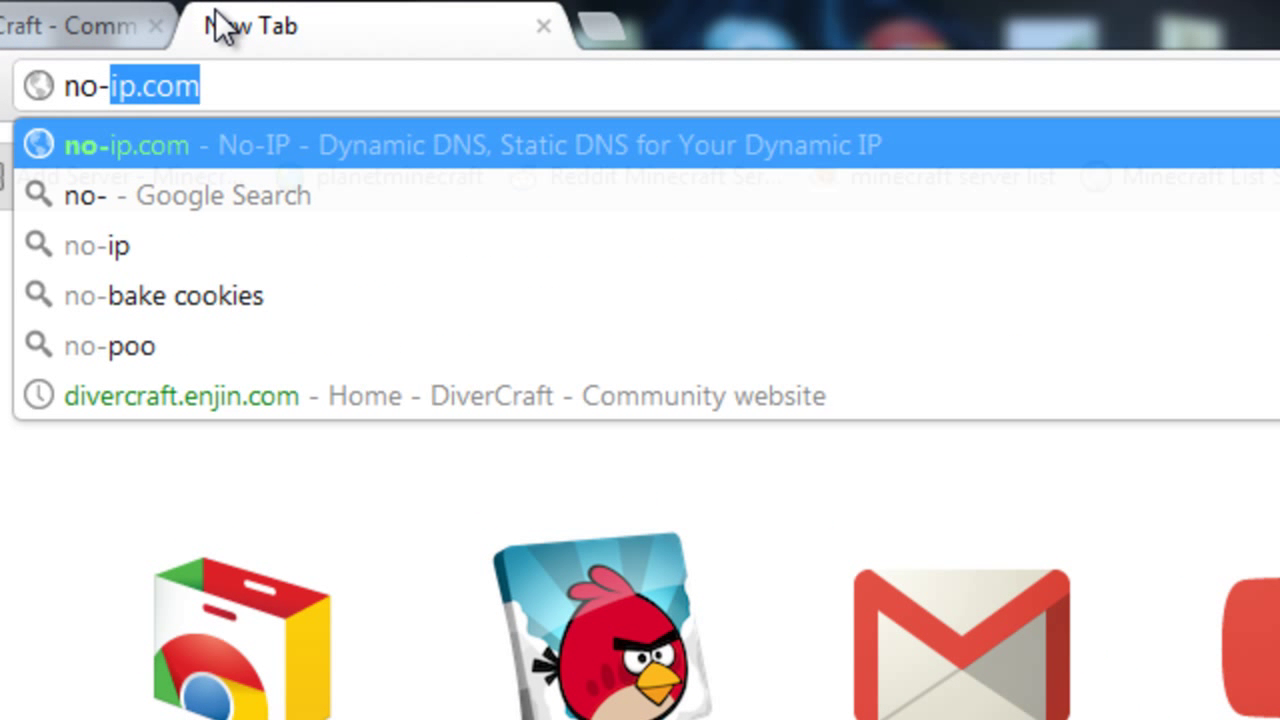
text(ip.con)
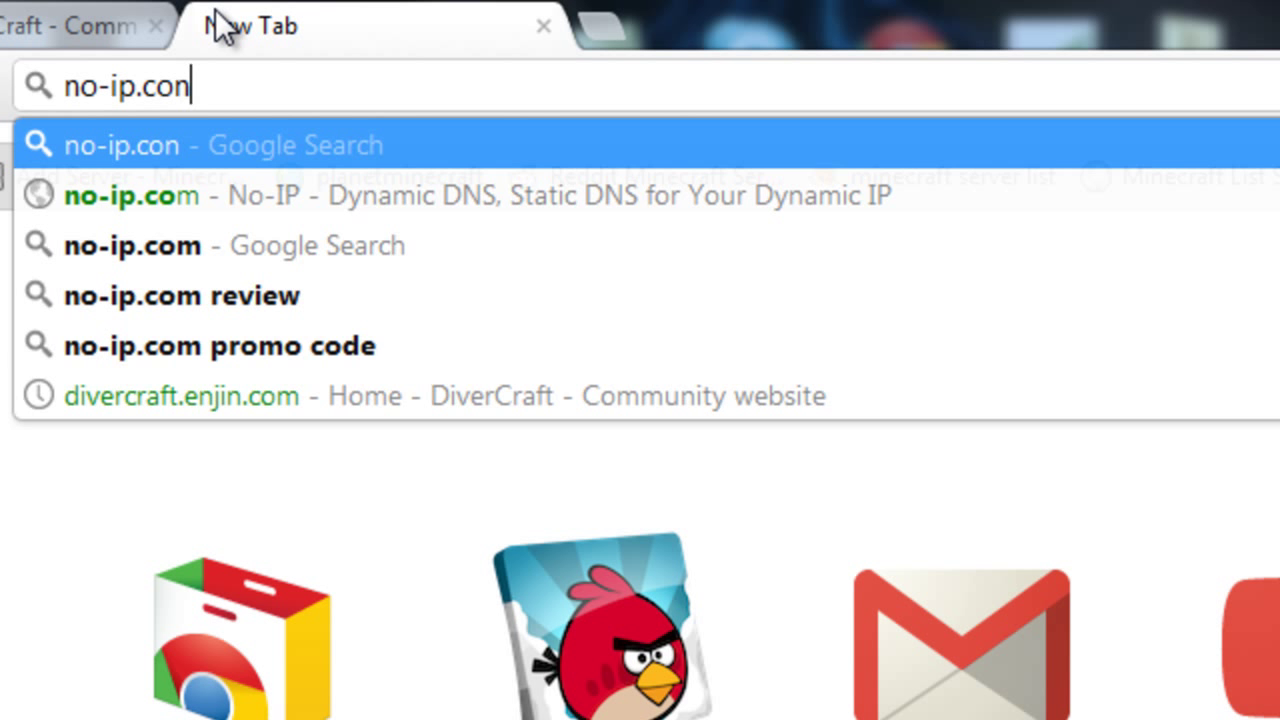
key(BackSpace)
text(m)
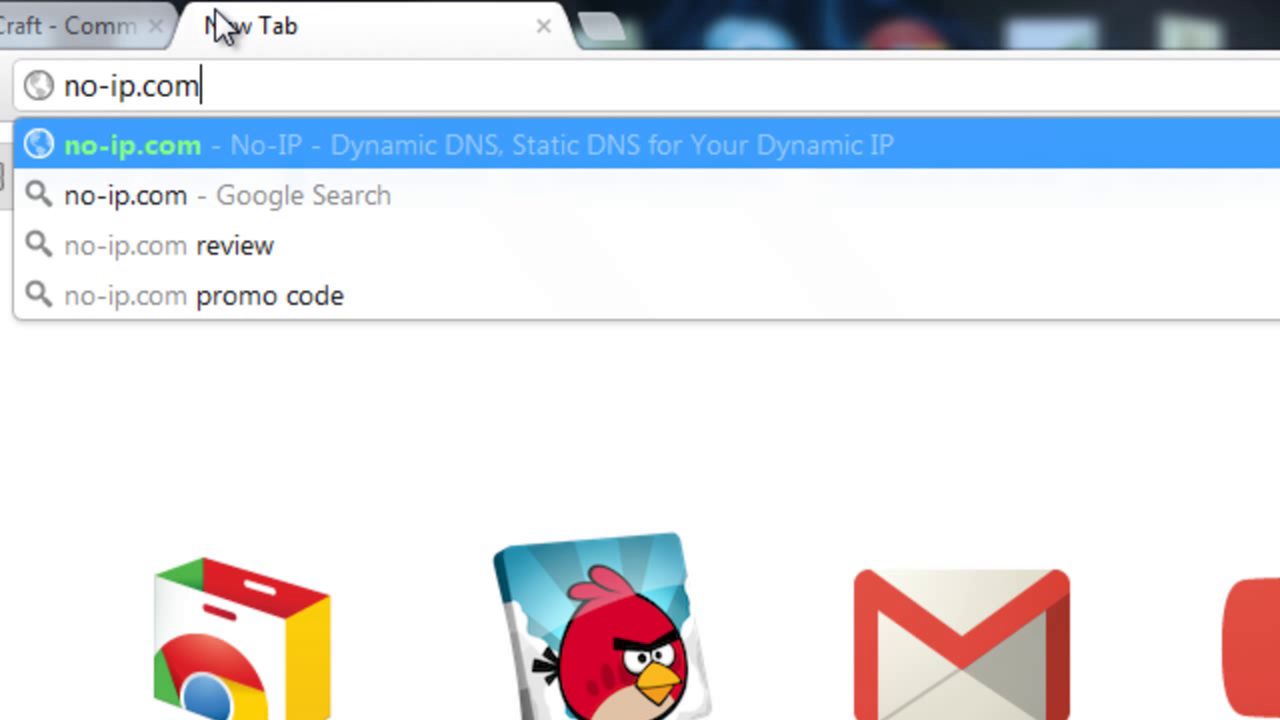
key(Return)
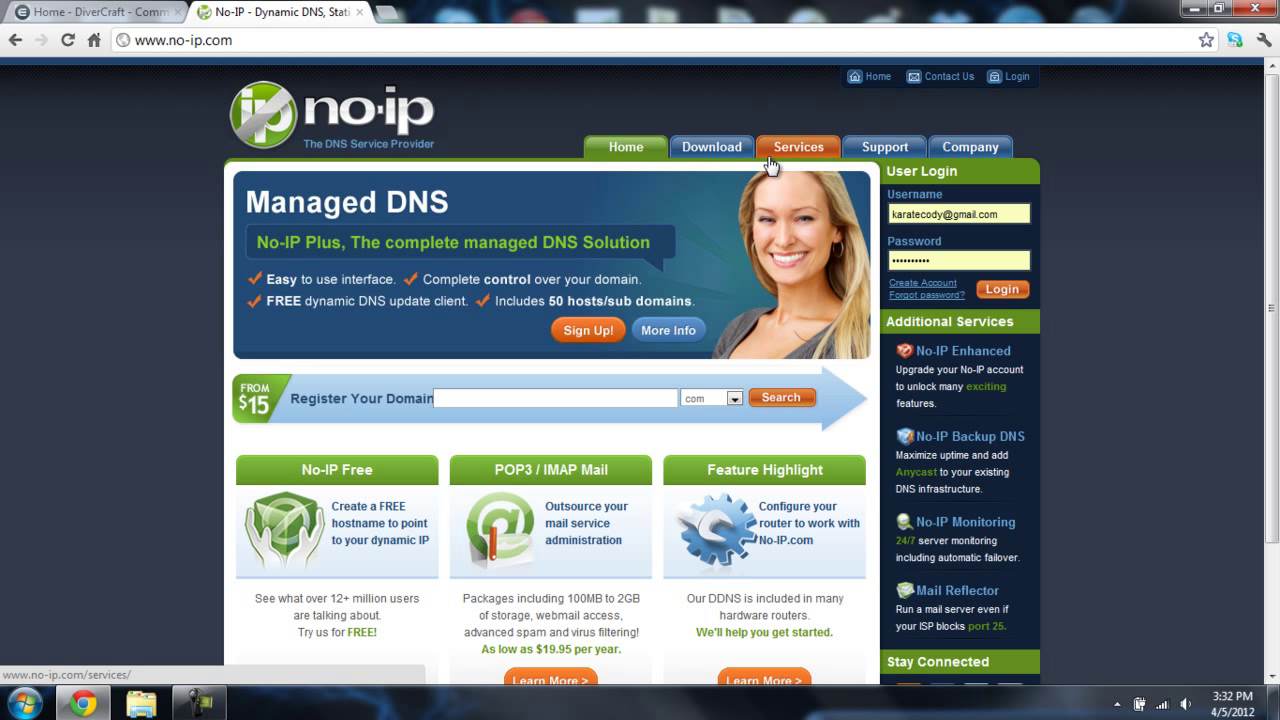
scroll(671, 281, down, 2)
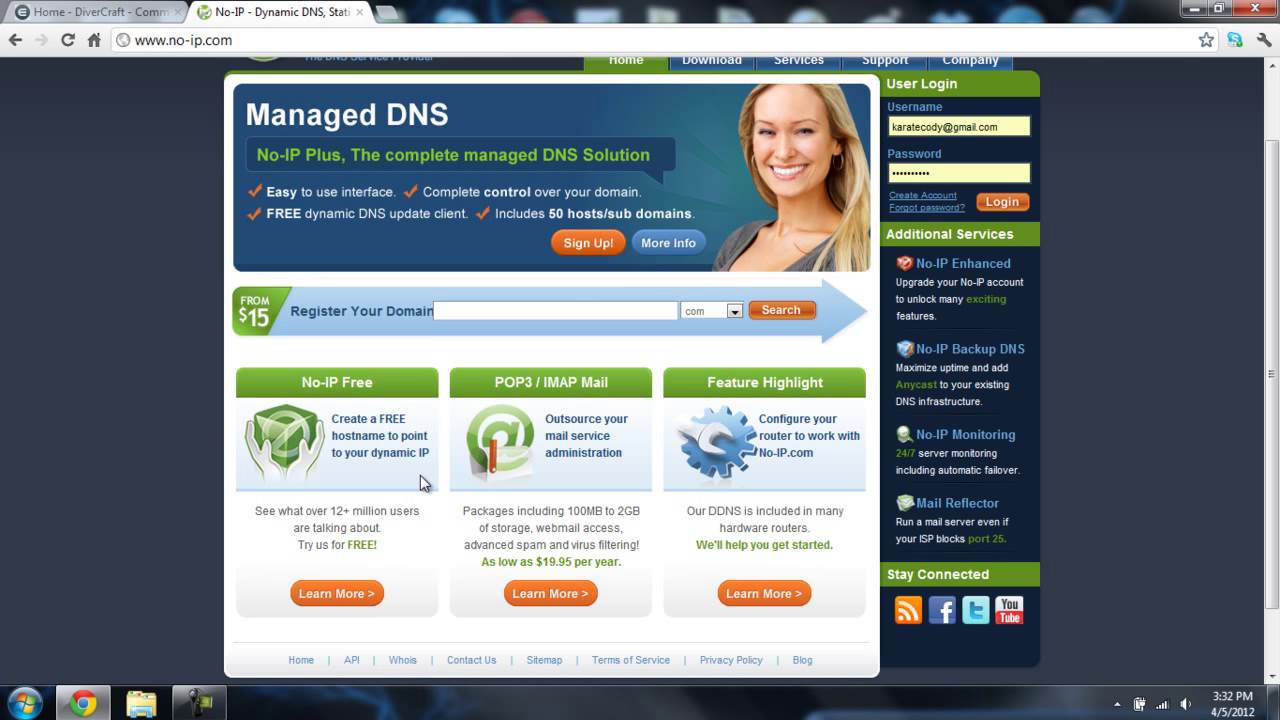
scroll(468, 520, up, 2)
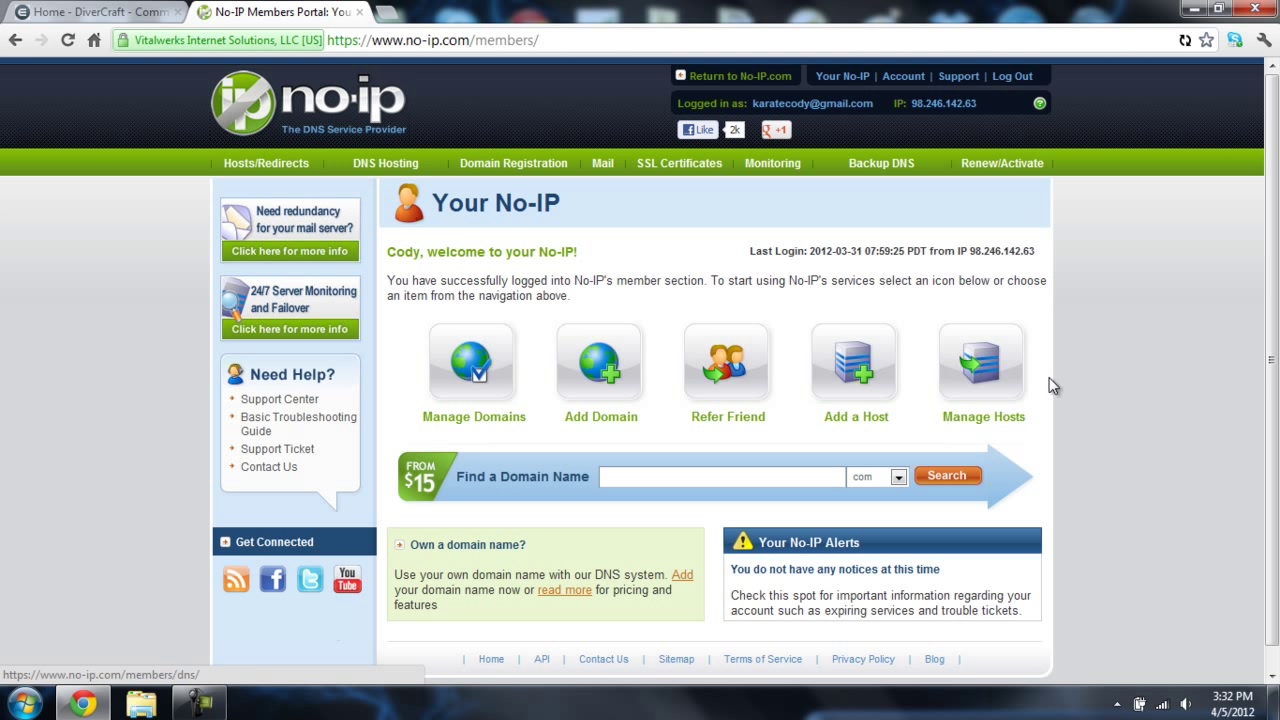
Step: Check the hosts list (divercraft.servegame.com at 98.246.142.63), then go to the Hosts section
click(871, 365)
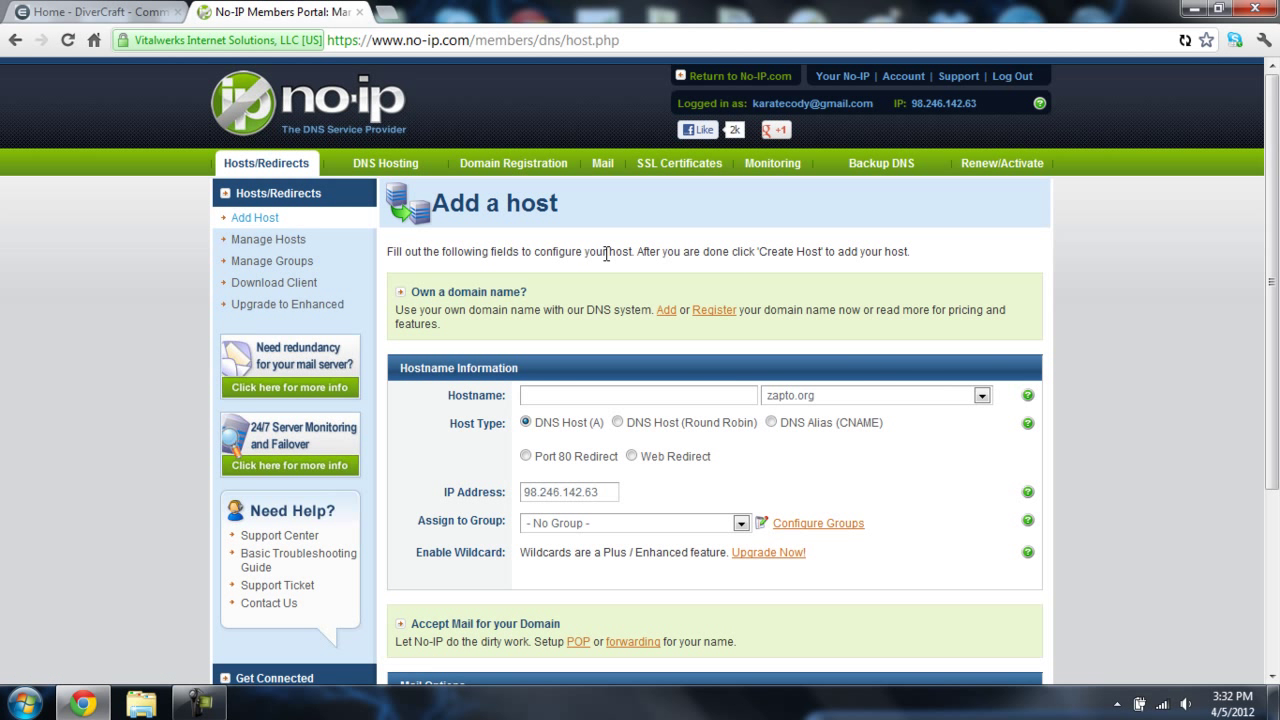
click(14, 42)
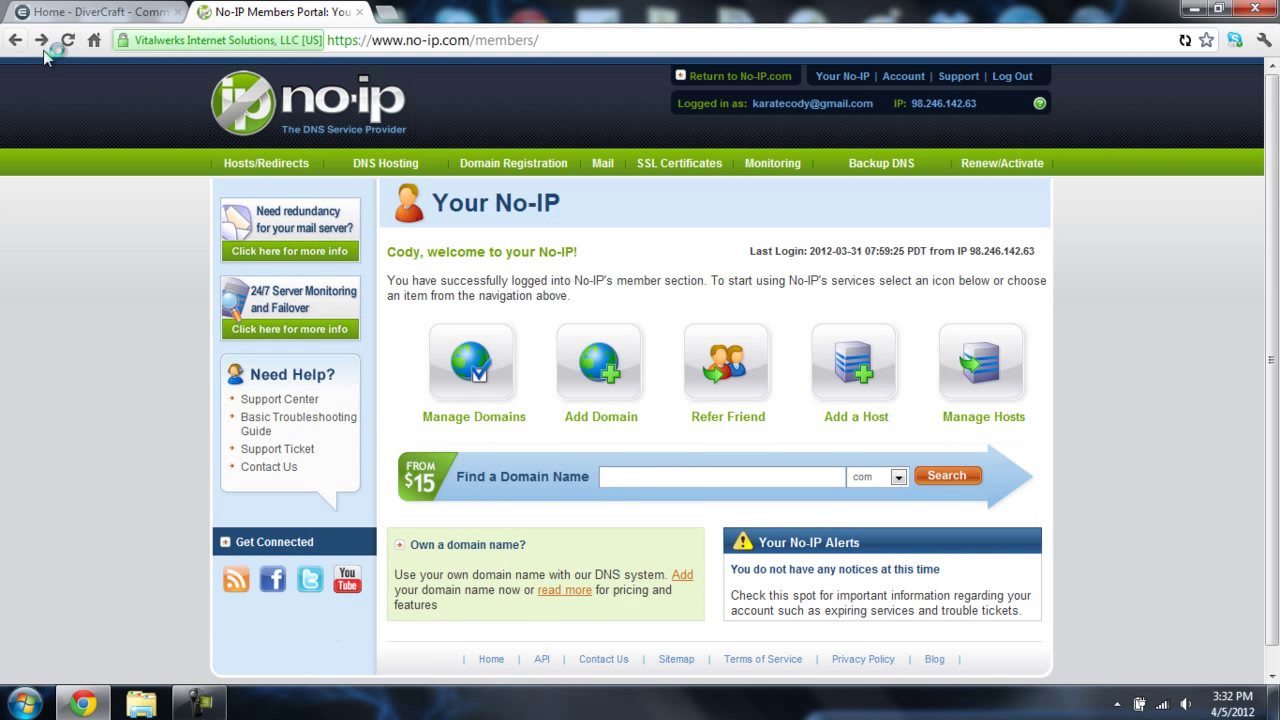
click(1043, 380)
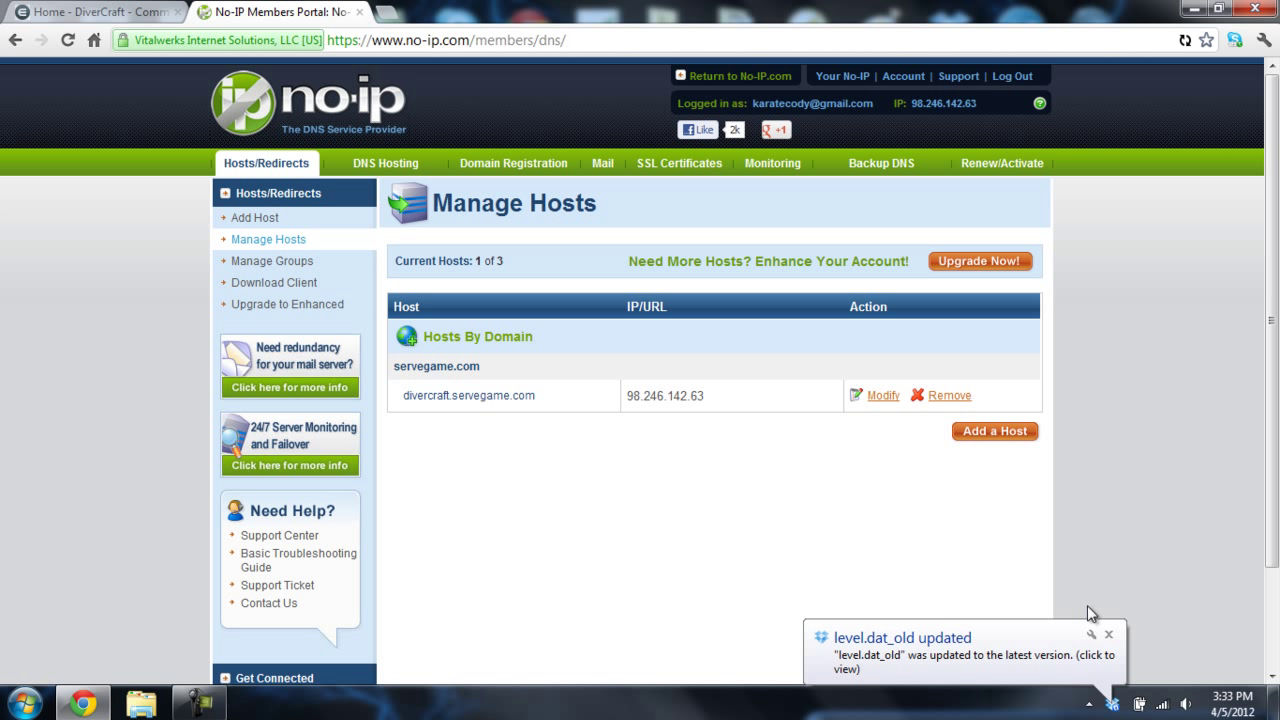
click(13, 41)
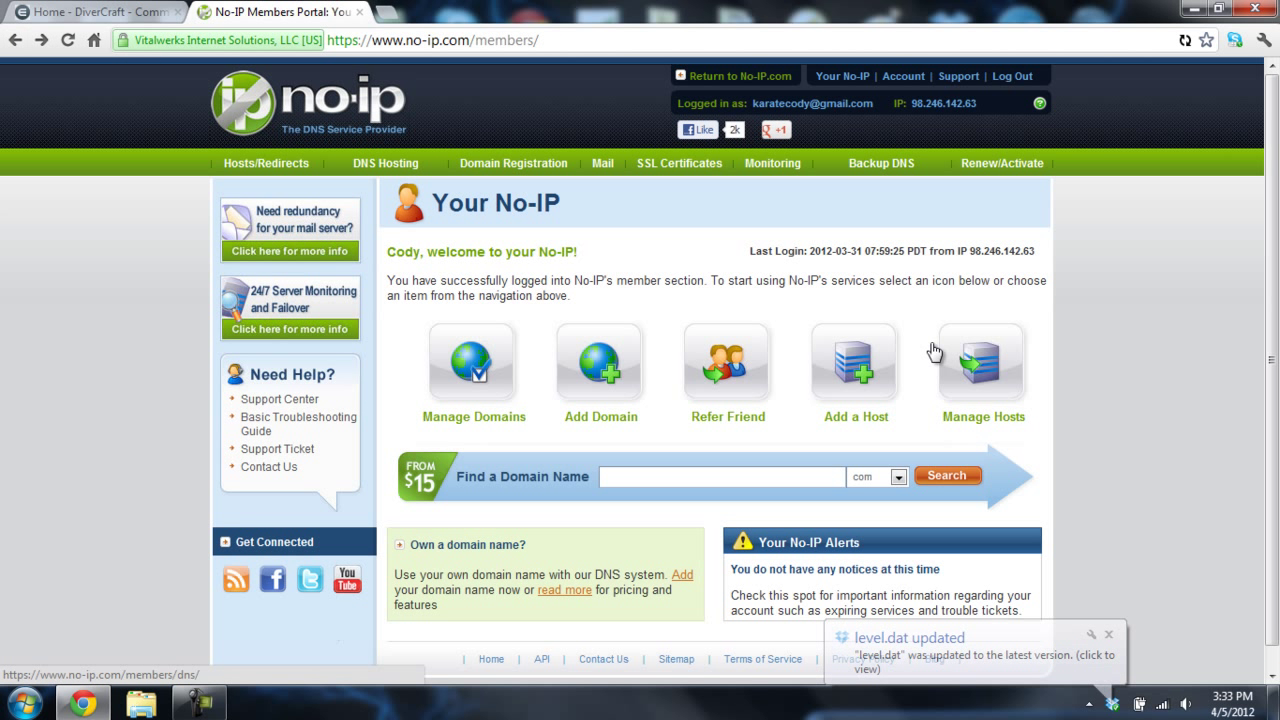
click(1109, 636)
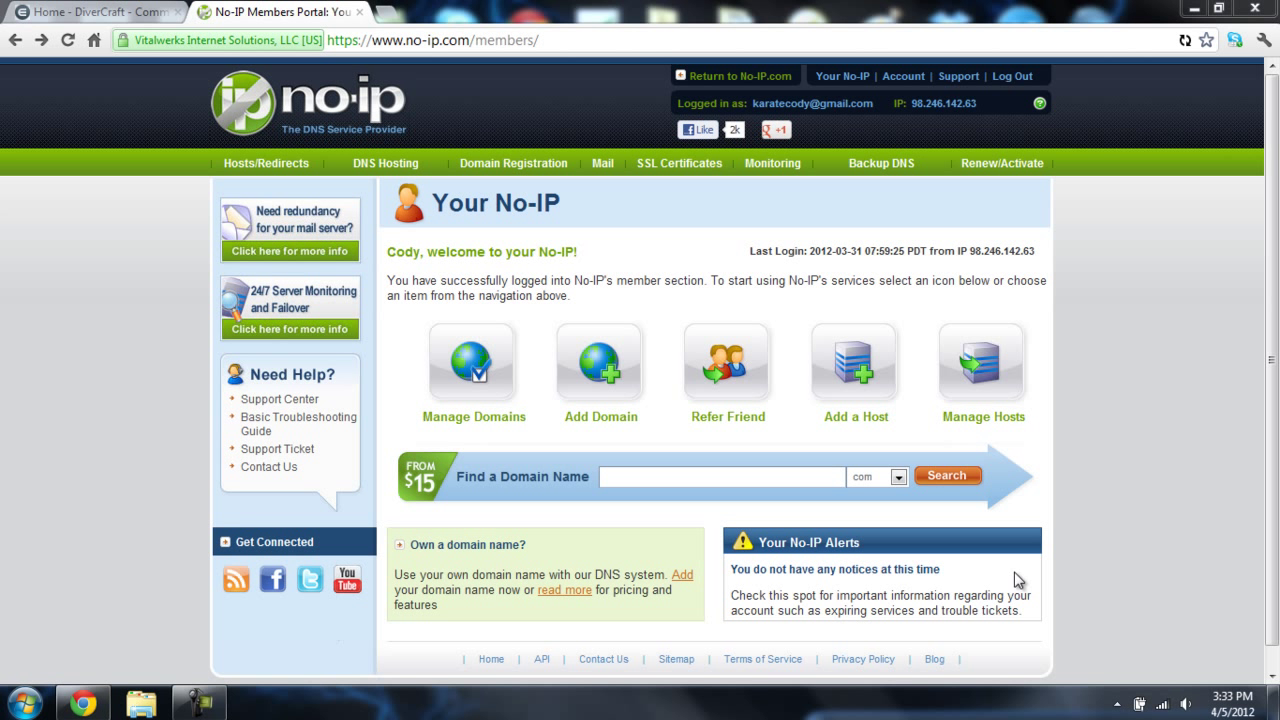
drag(842, 569, 933, 569)
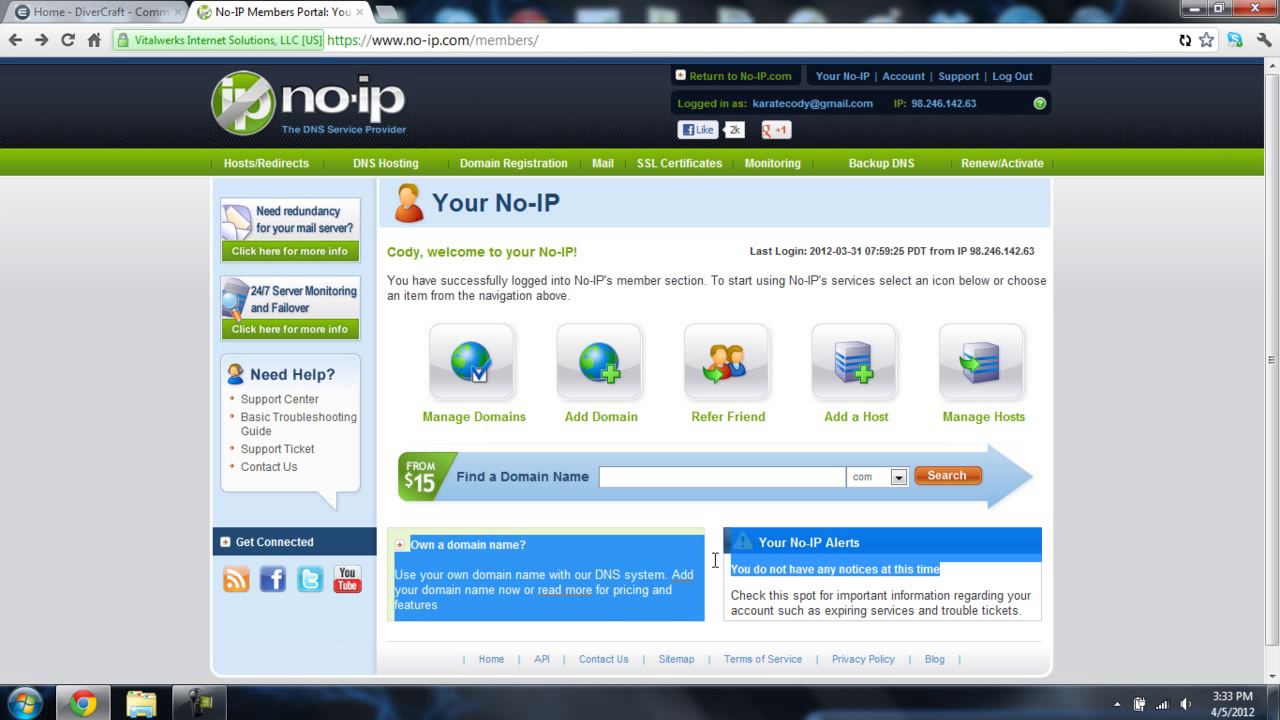
click(933, 569)
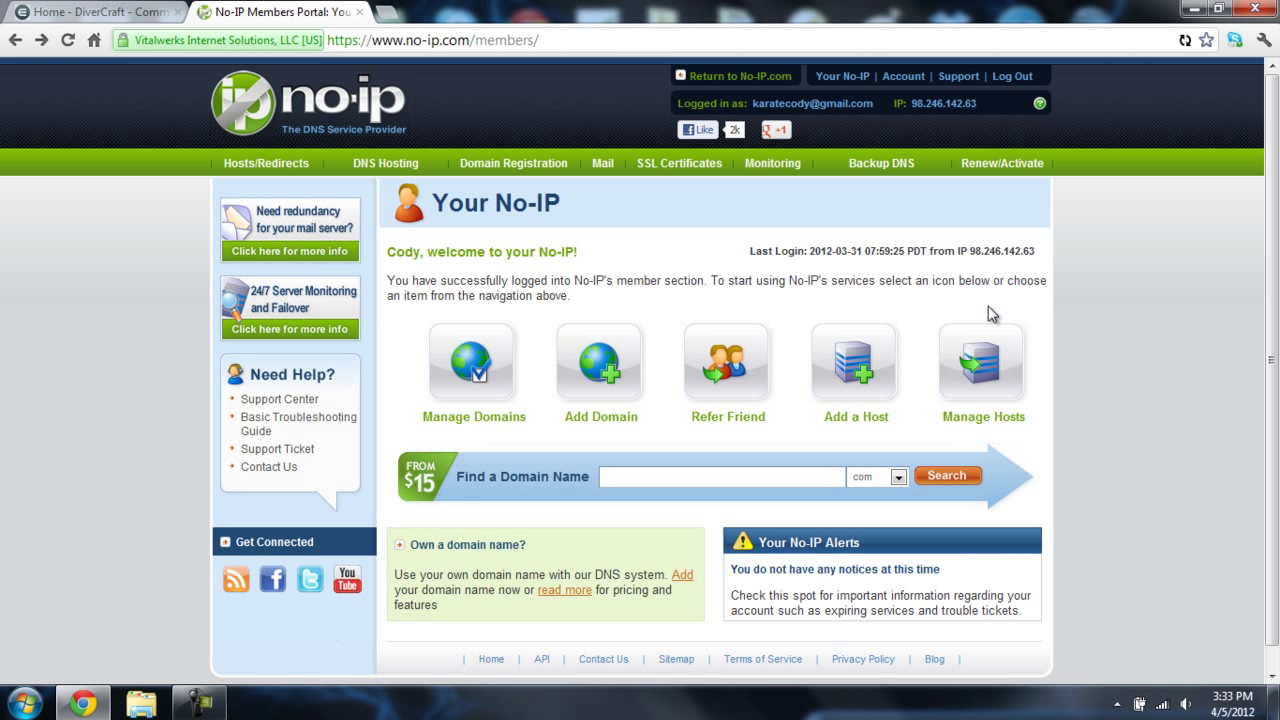
click(978, 362)
Step: Start a new host with hostname divercraft
click(845, 366)
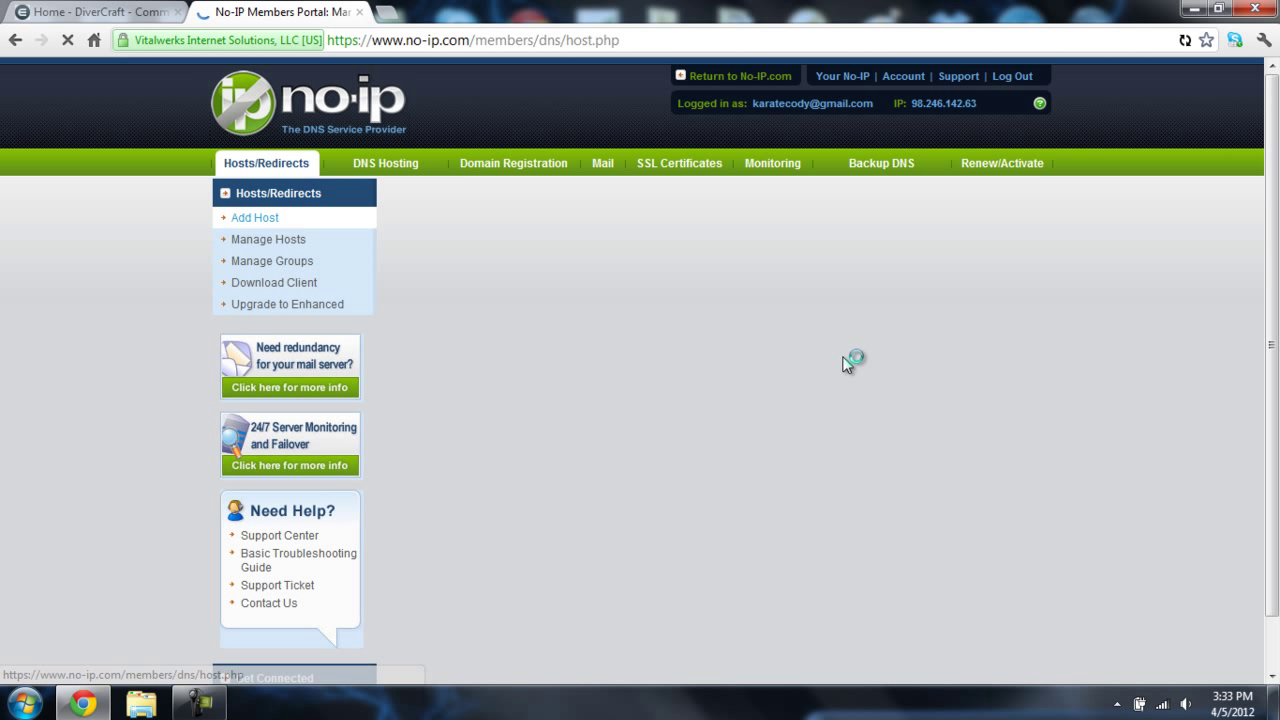
click(581, 389)
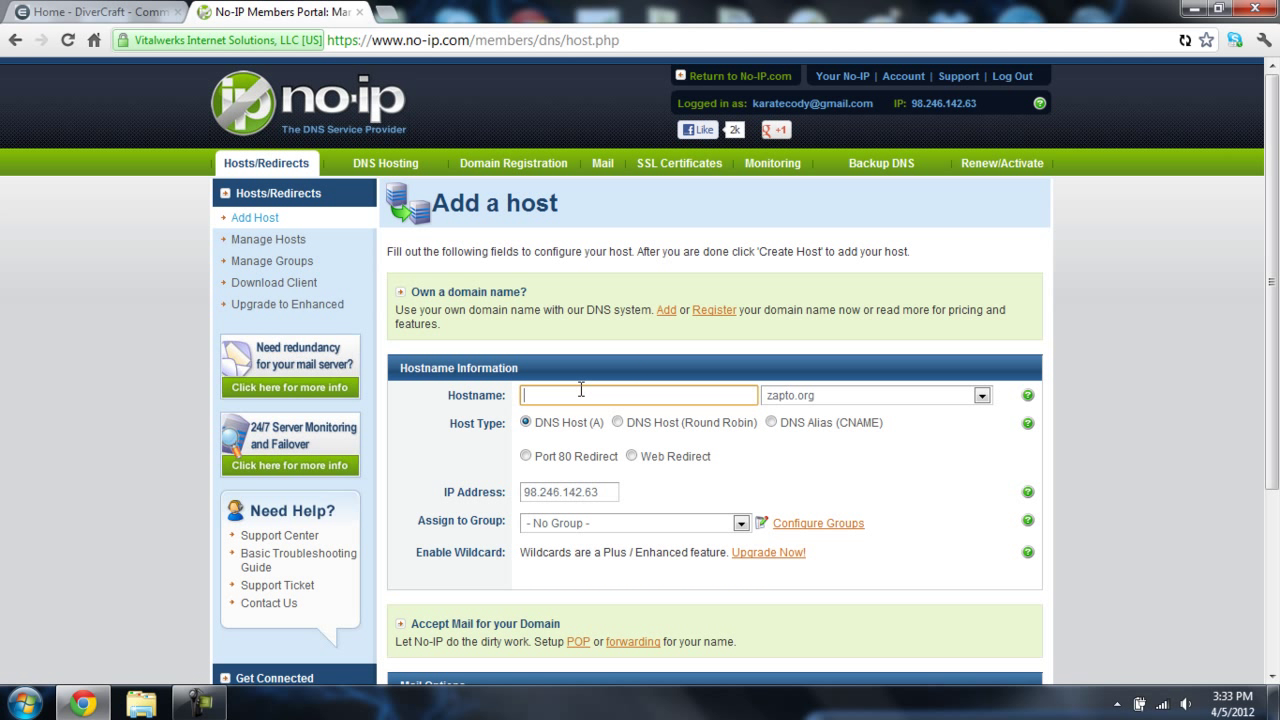
text(diver)
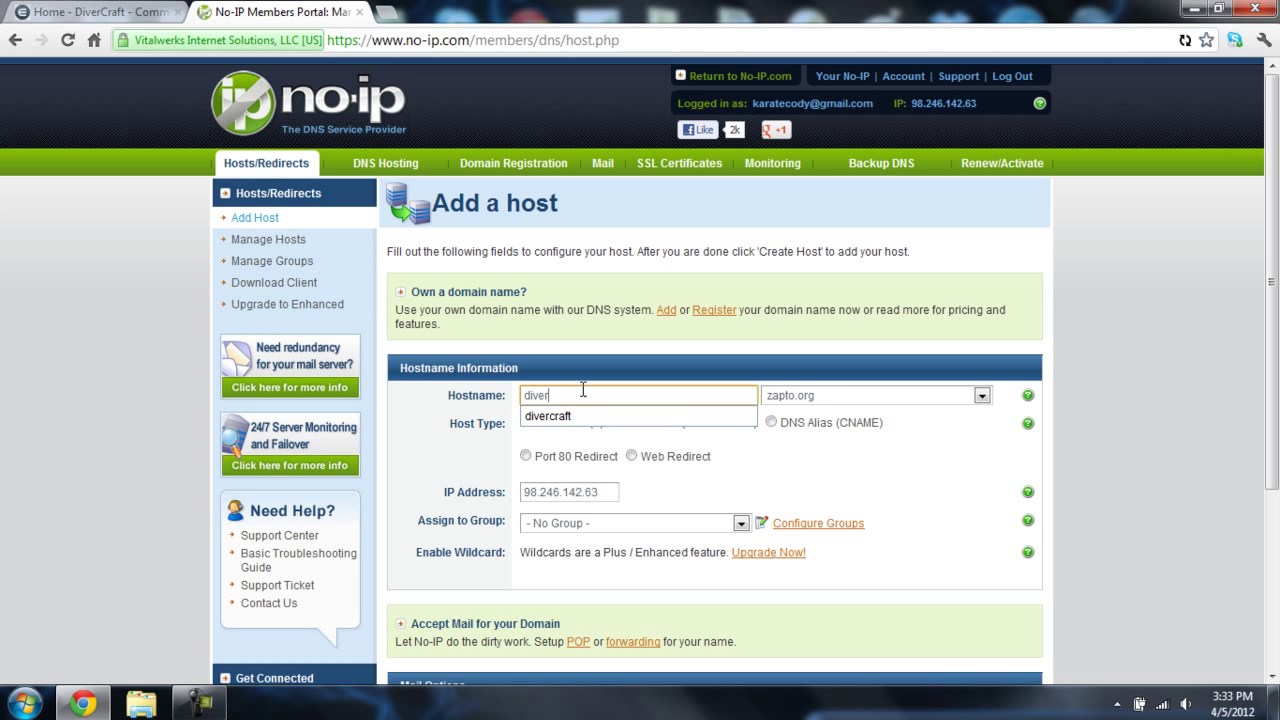
text(crf)
key(BackSpace)
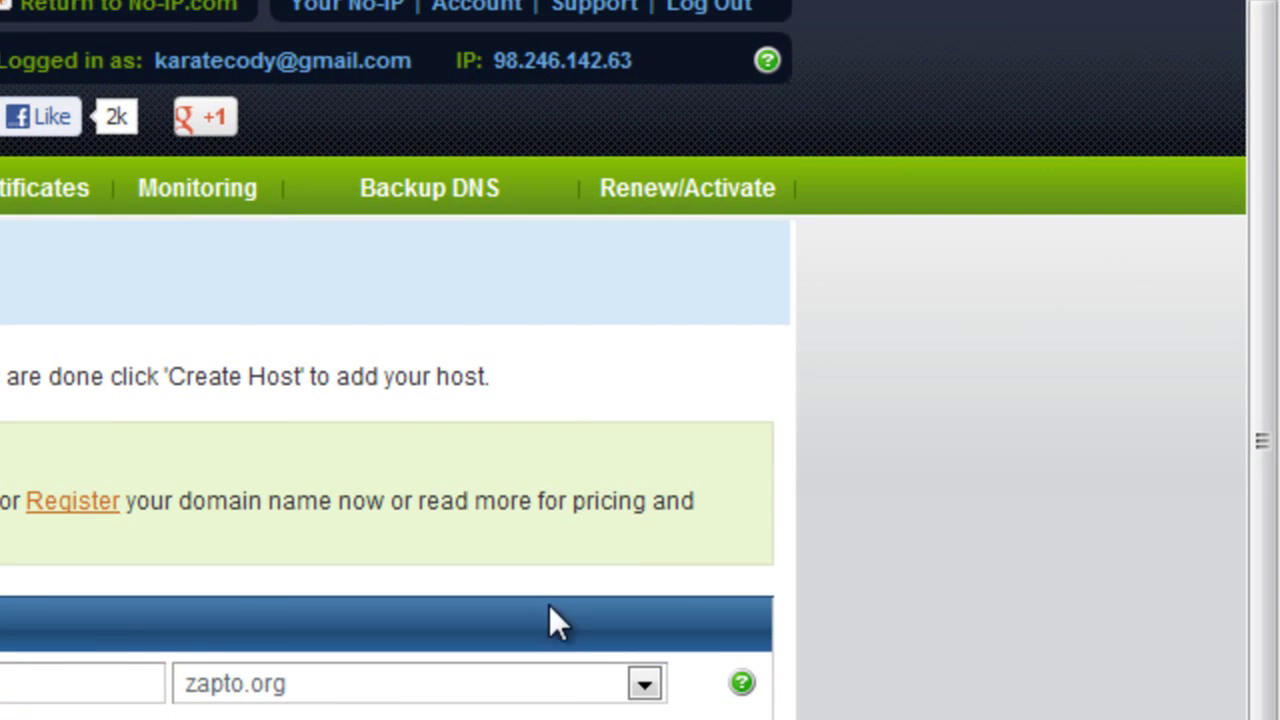
Step: Choose zapto.org as the domain for the divercraft hostname
click(648, 684)
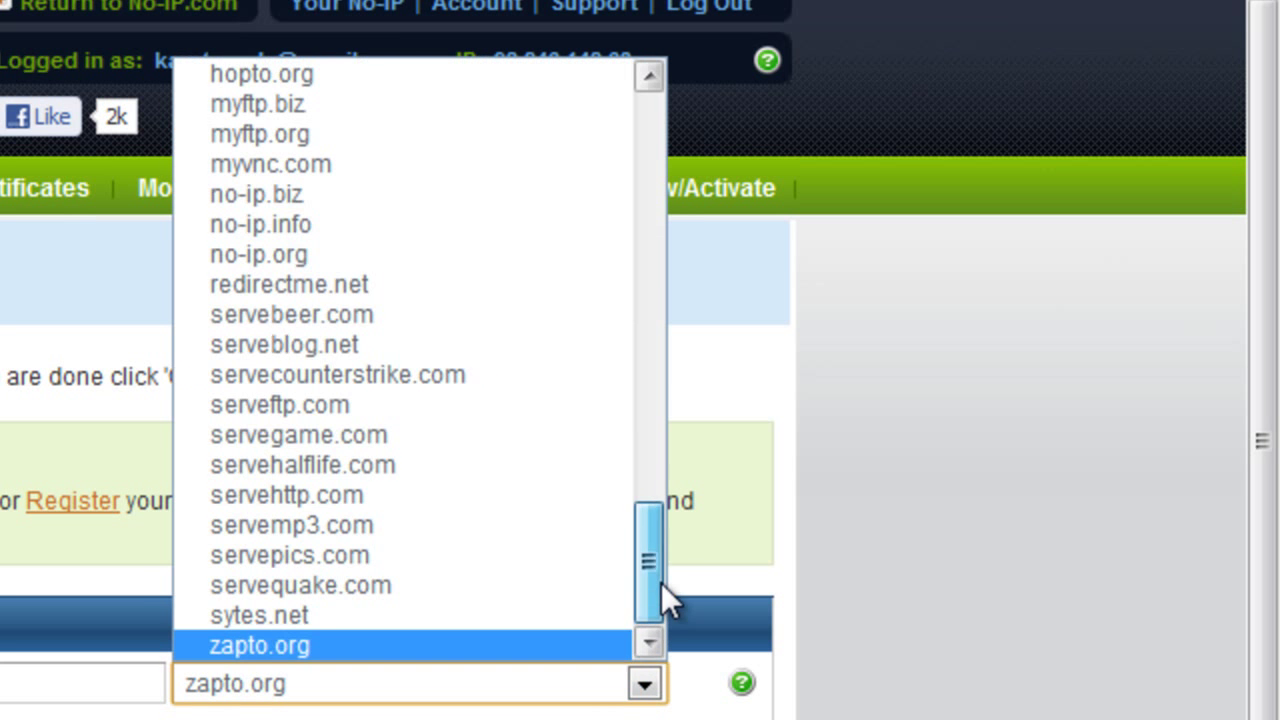
mouse_move(655, 585)
mouse_down()
mouse_move(703, 140)
mouse_move(693, 128)
mouse_up()
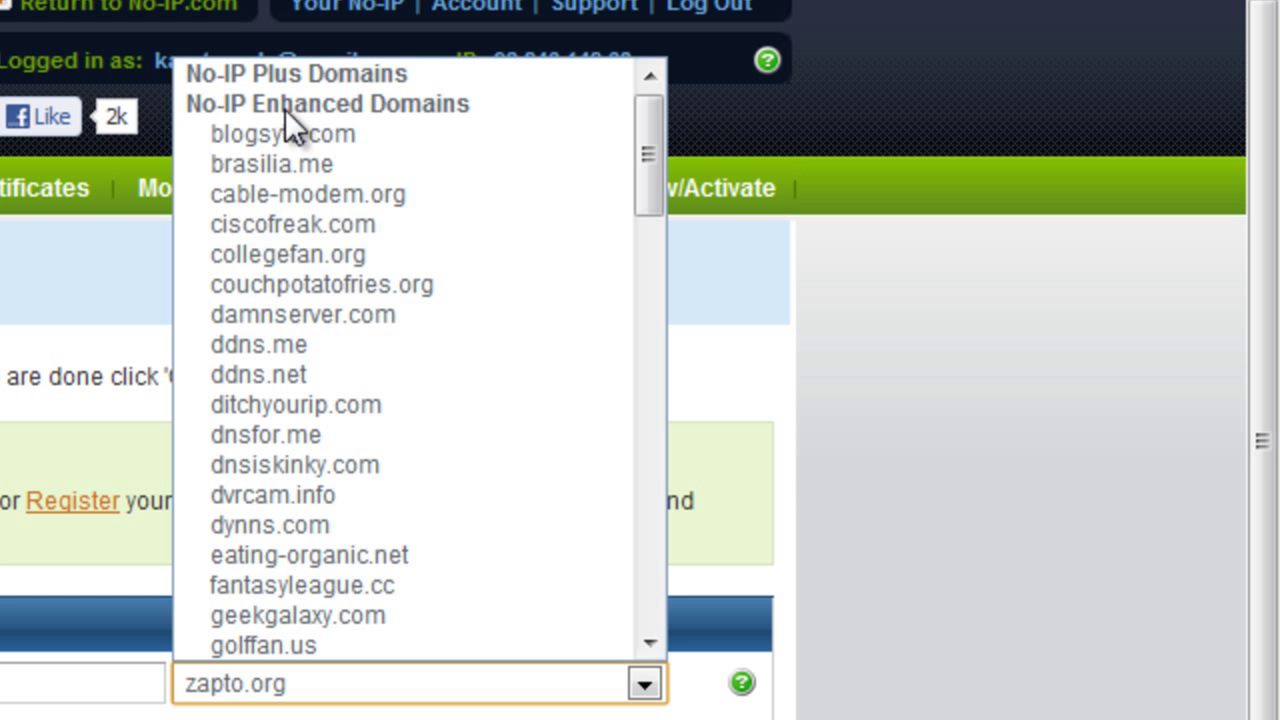
drag(639, 145, 609, 482)
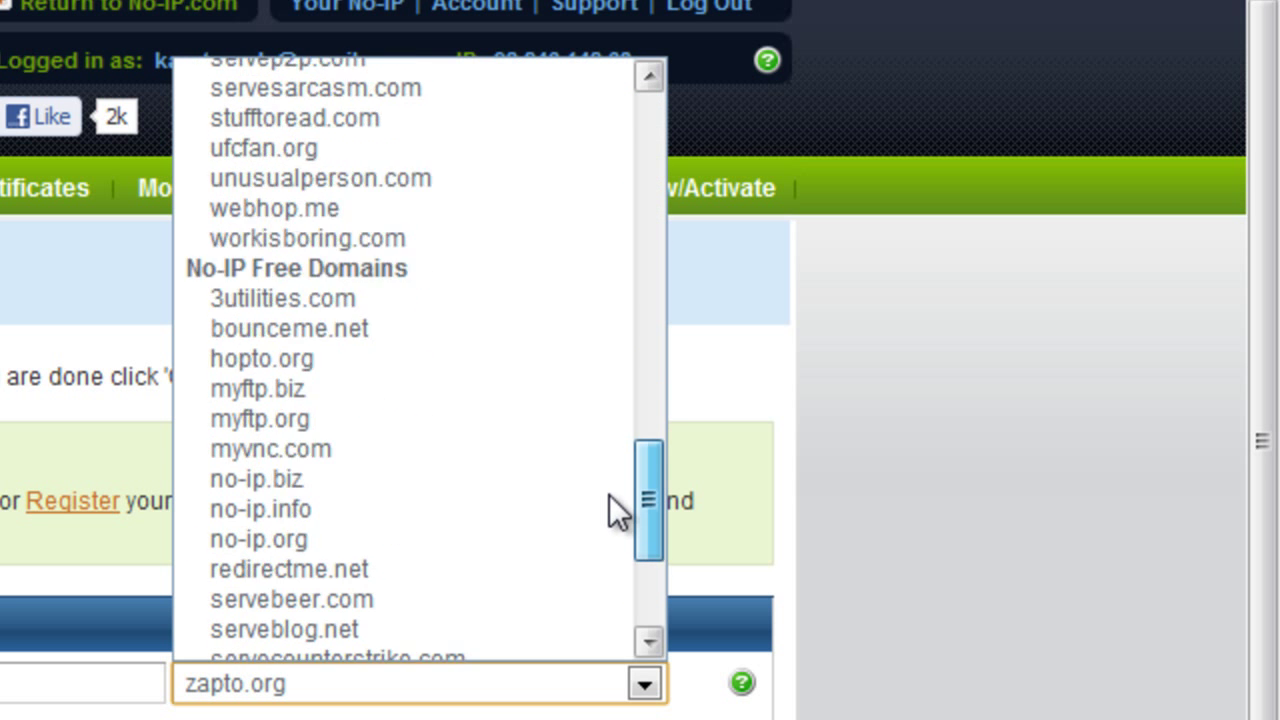
mouse_move(609, 482)
mouse_down()
mouse_move(605, 518)
mouse_move(571, 519)
mouse_up()
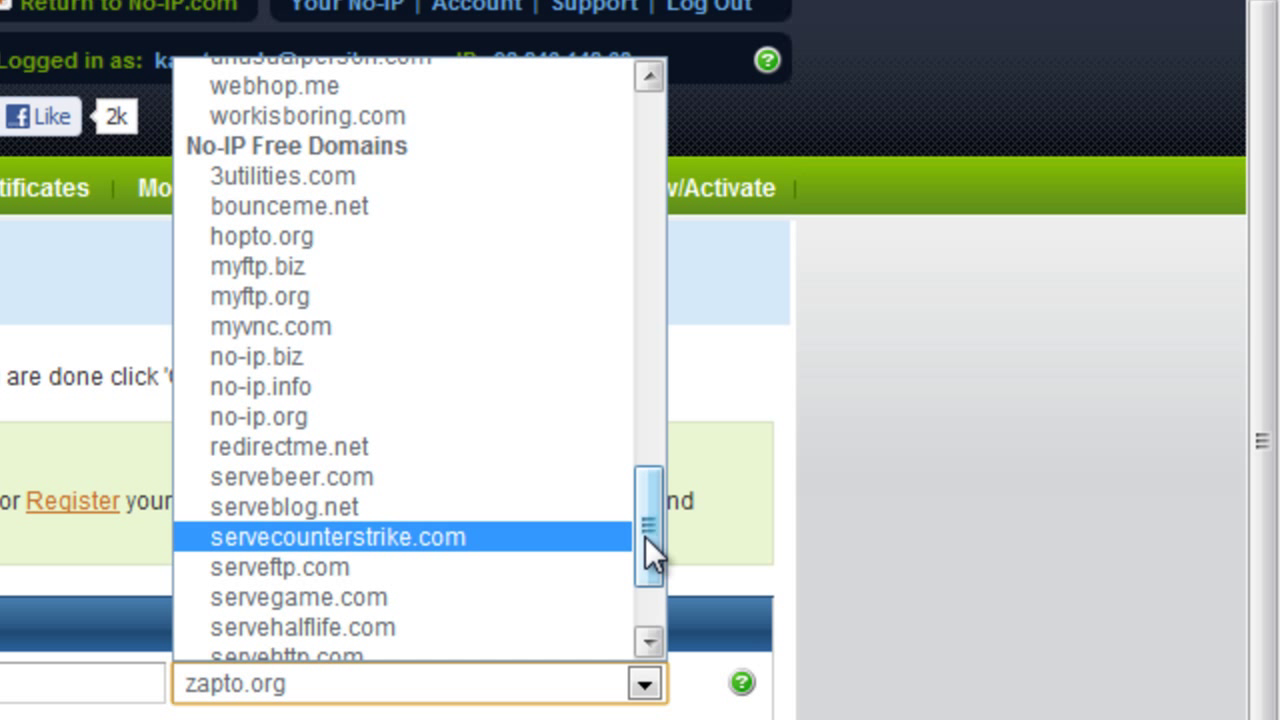
drag(645, 536, 643, 558)
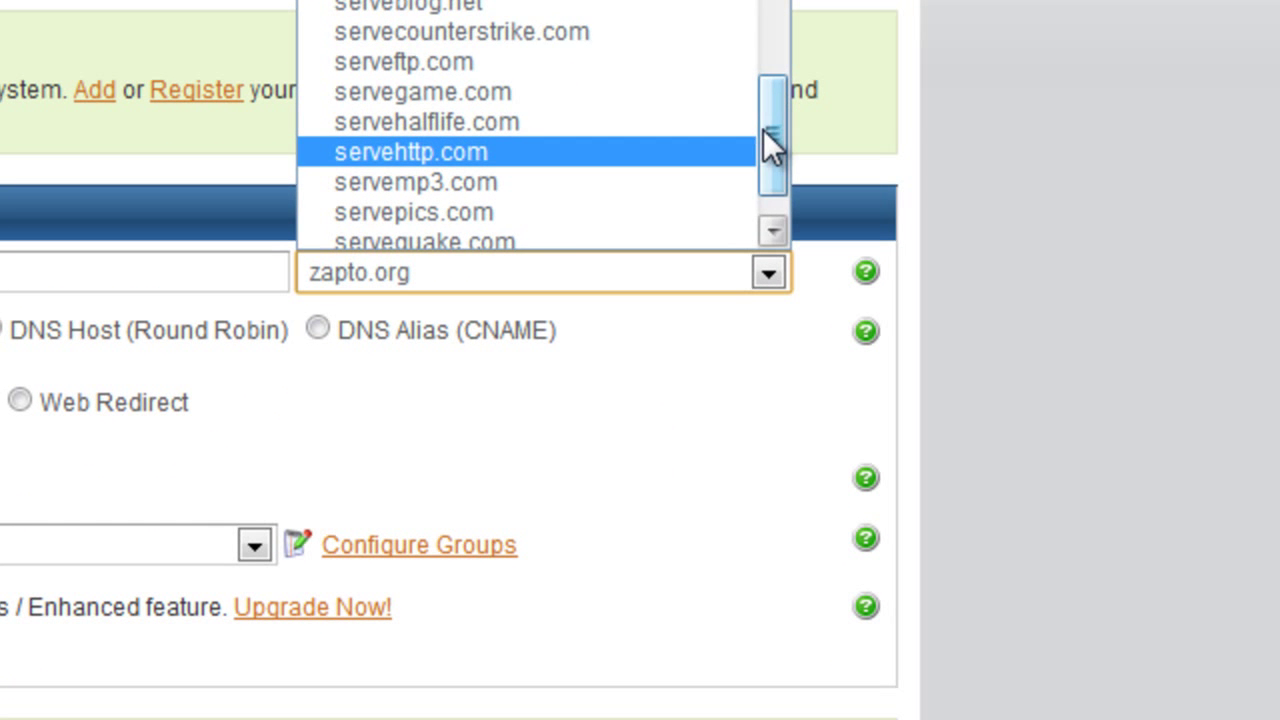
mouse_move(763, 132)
mouse_down()
mouse_move(770, 160)
mouse_move(703, 233)
mouse_up()
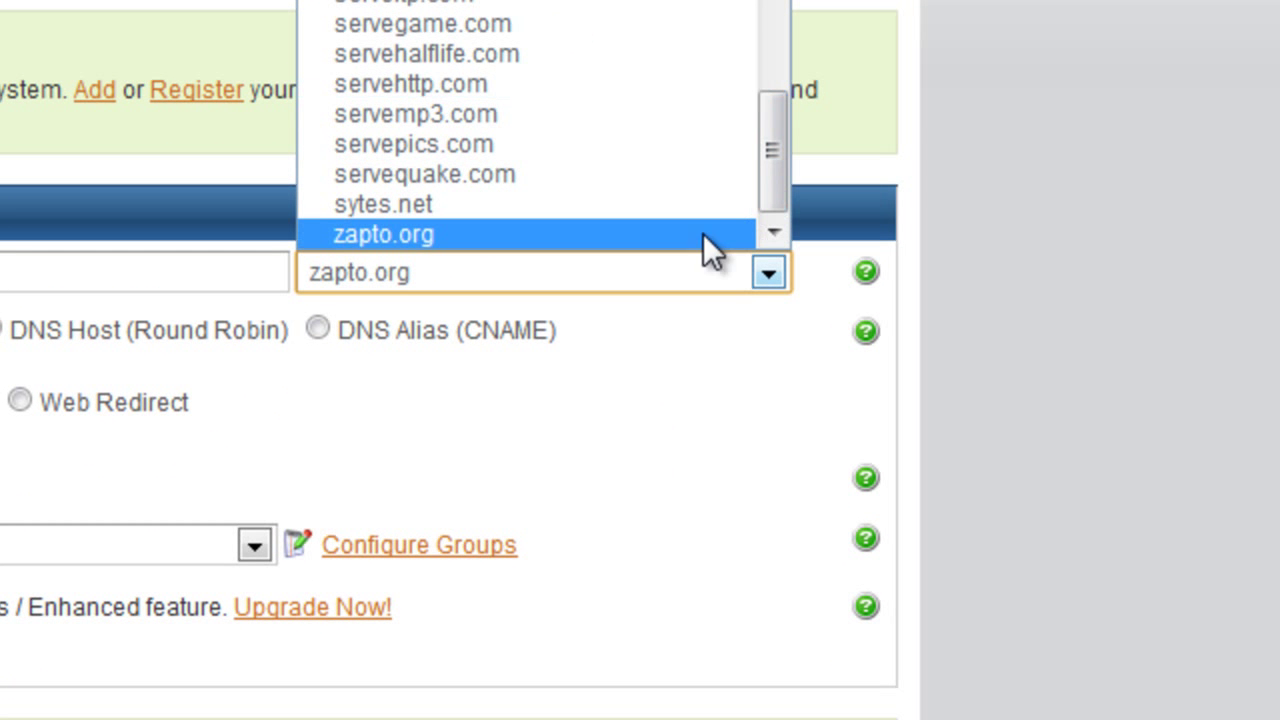
click(379, 237)
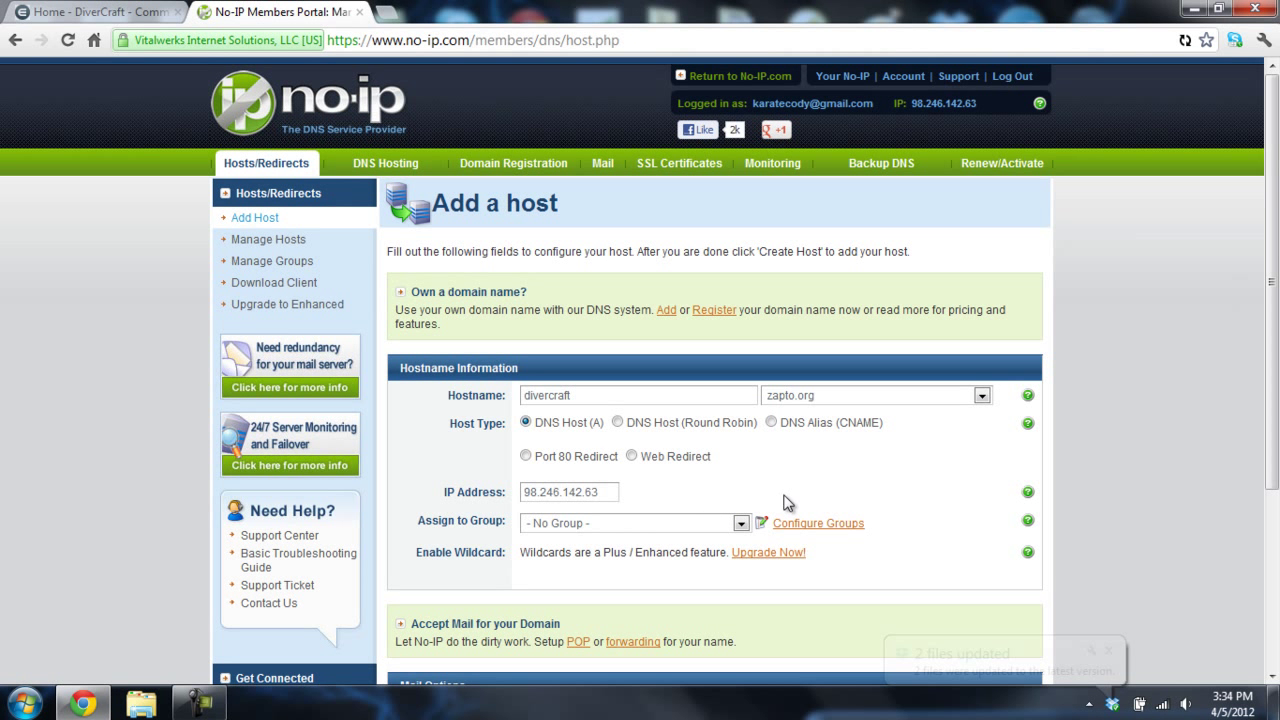
scroll(836, 480, down, 2)
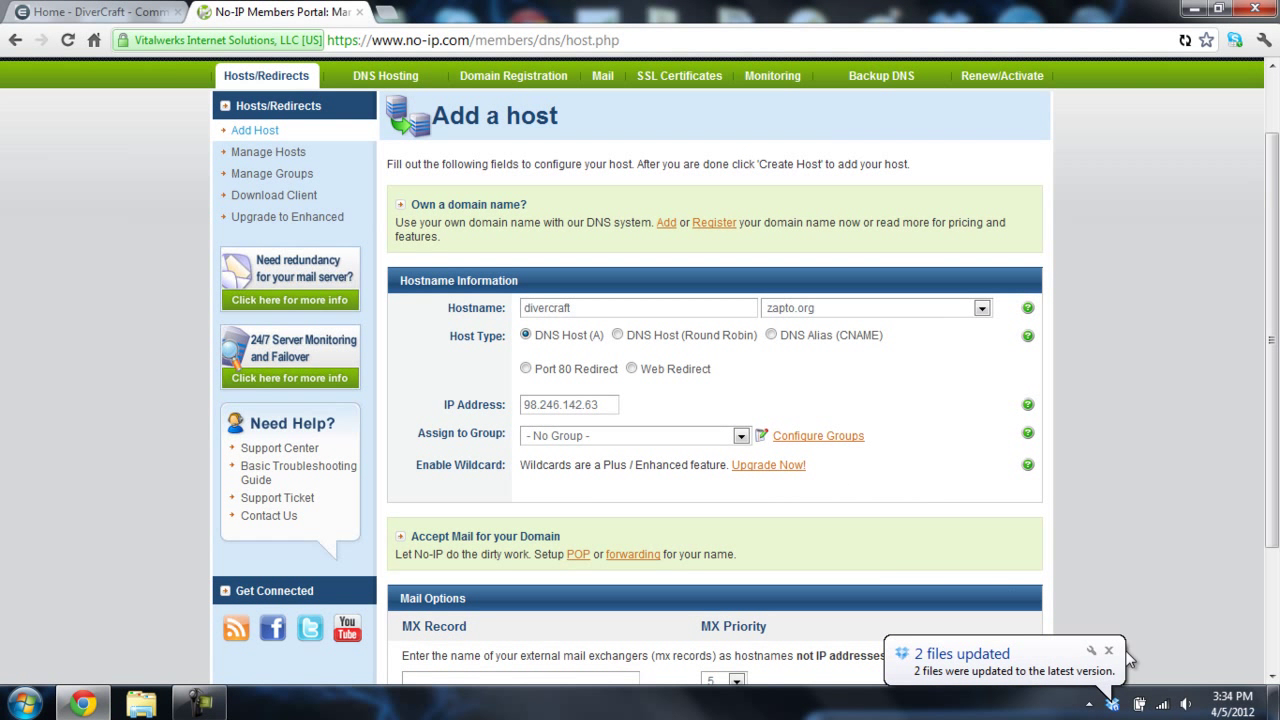
click(608, 405)
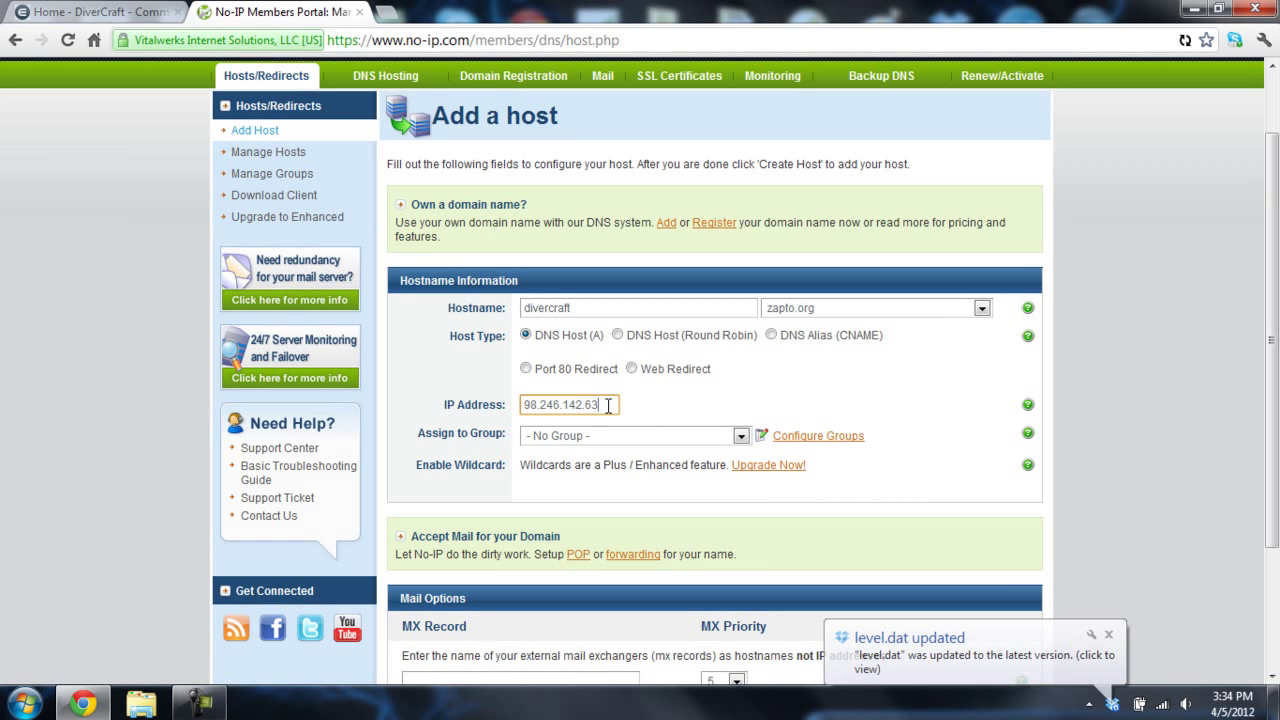
click(668, 418)
click(393, 18)
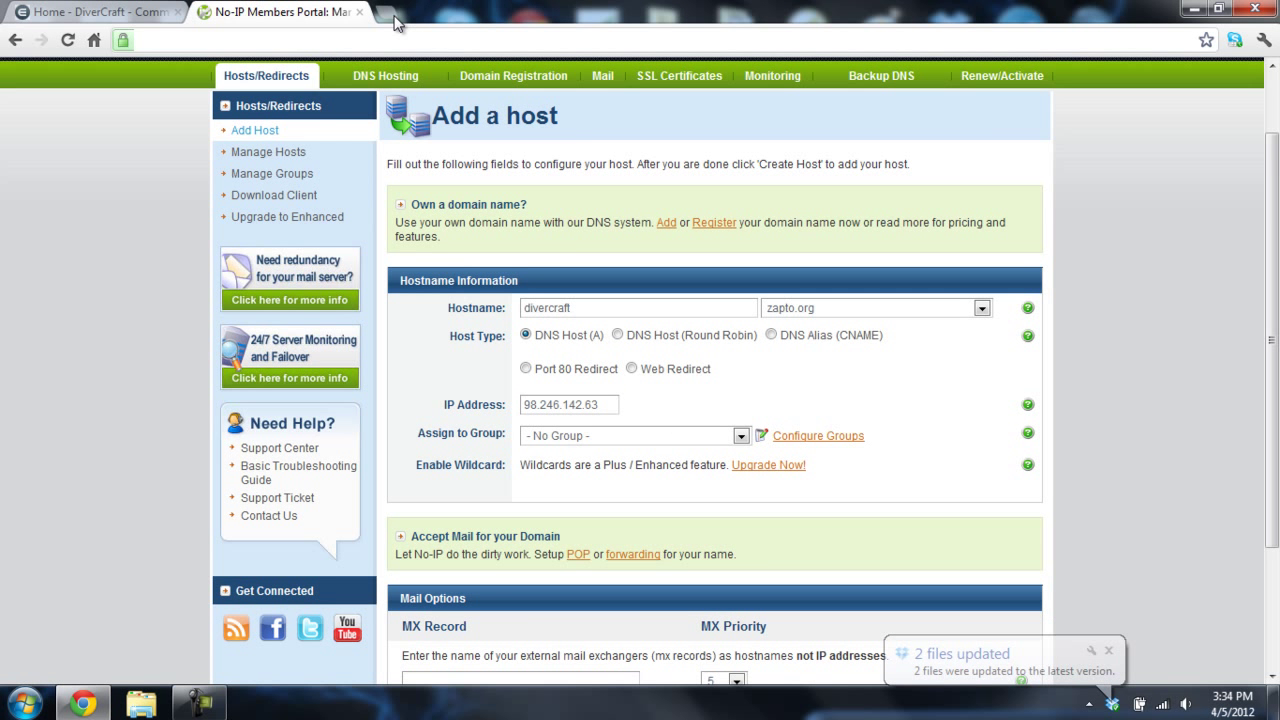
text(ipchic)
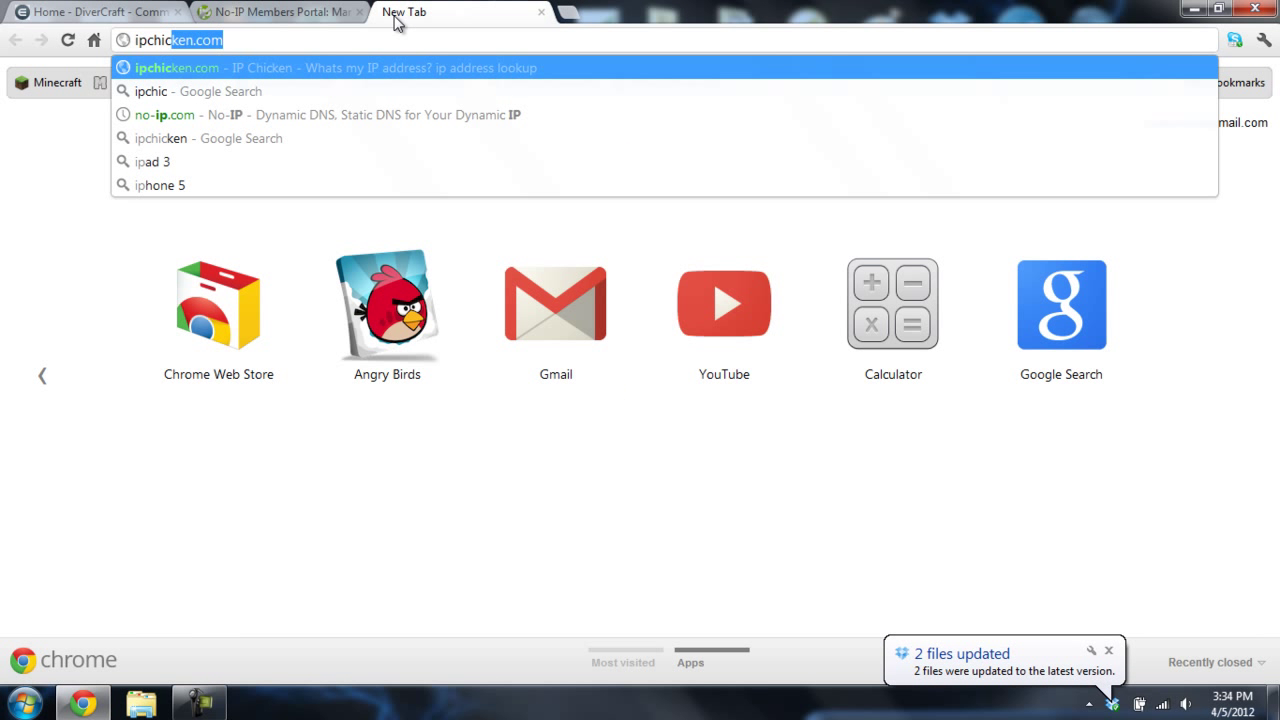
text(ken.com)
key(Return)
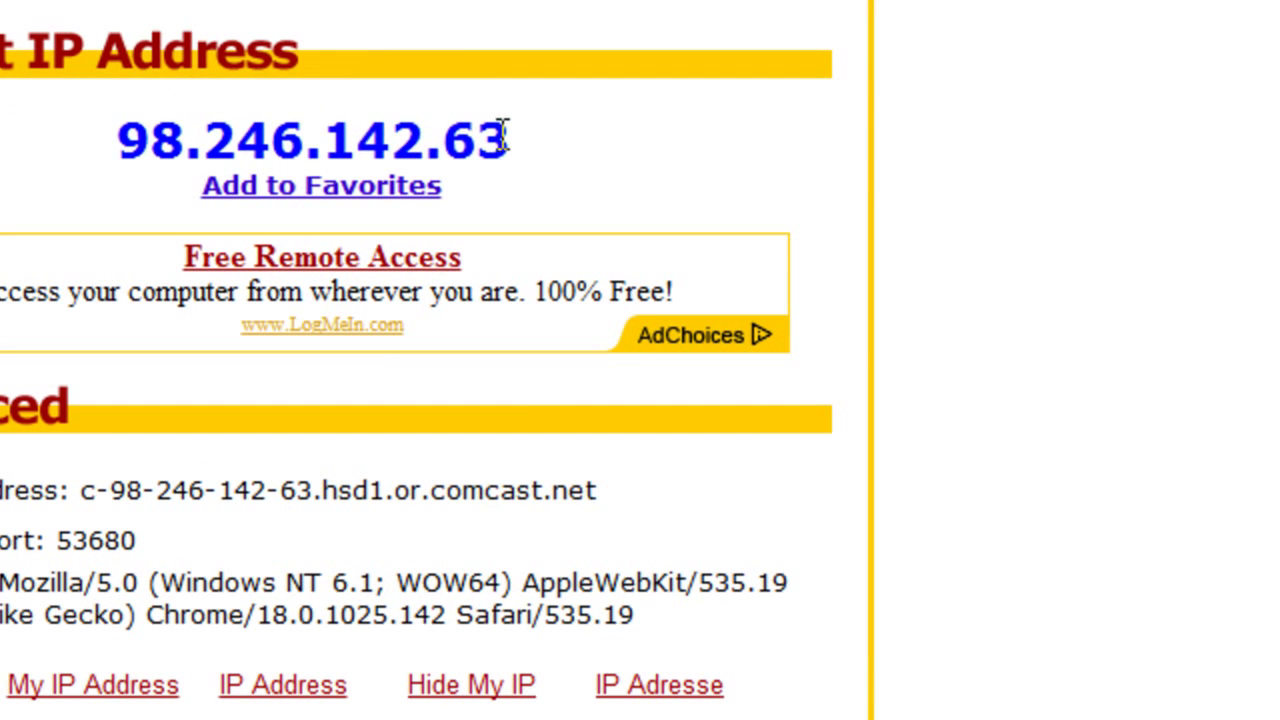
drag(503, 137, 116, 140)
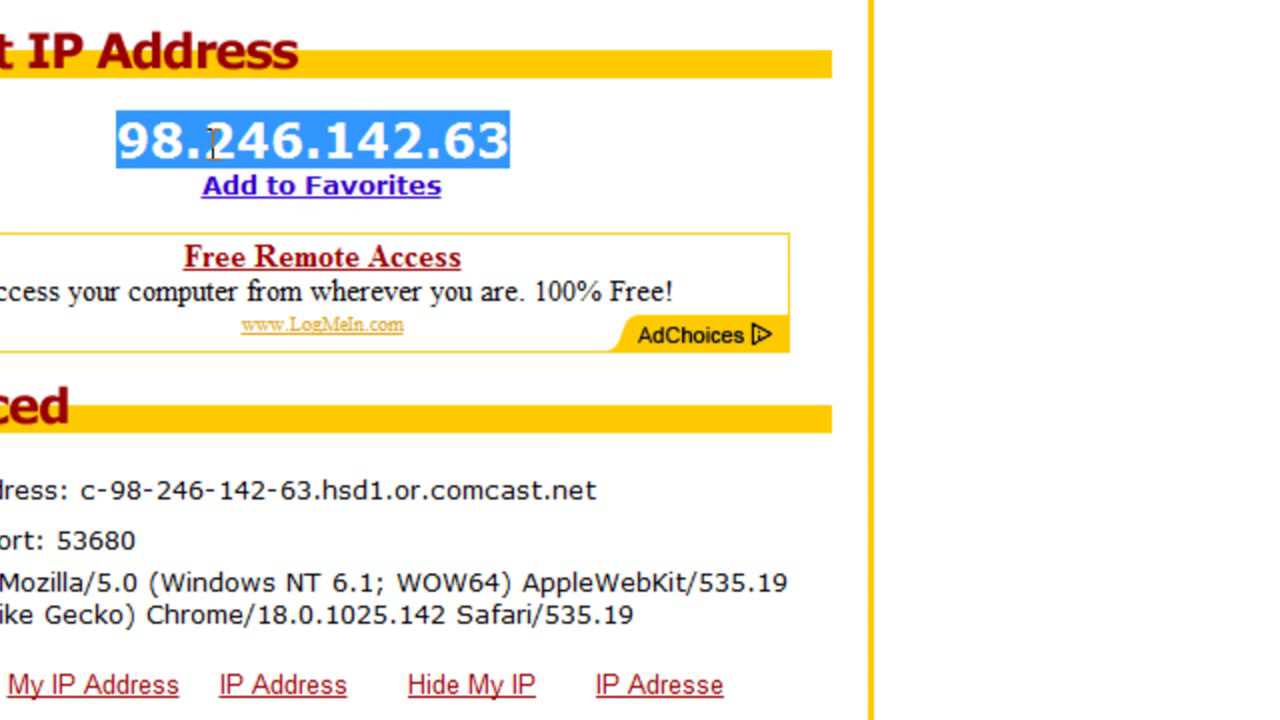
right_click(269, 149)
click(275, 176)
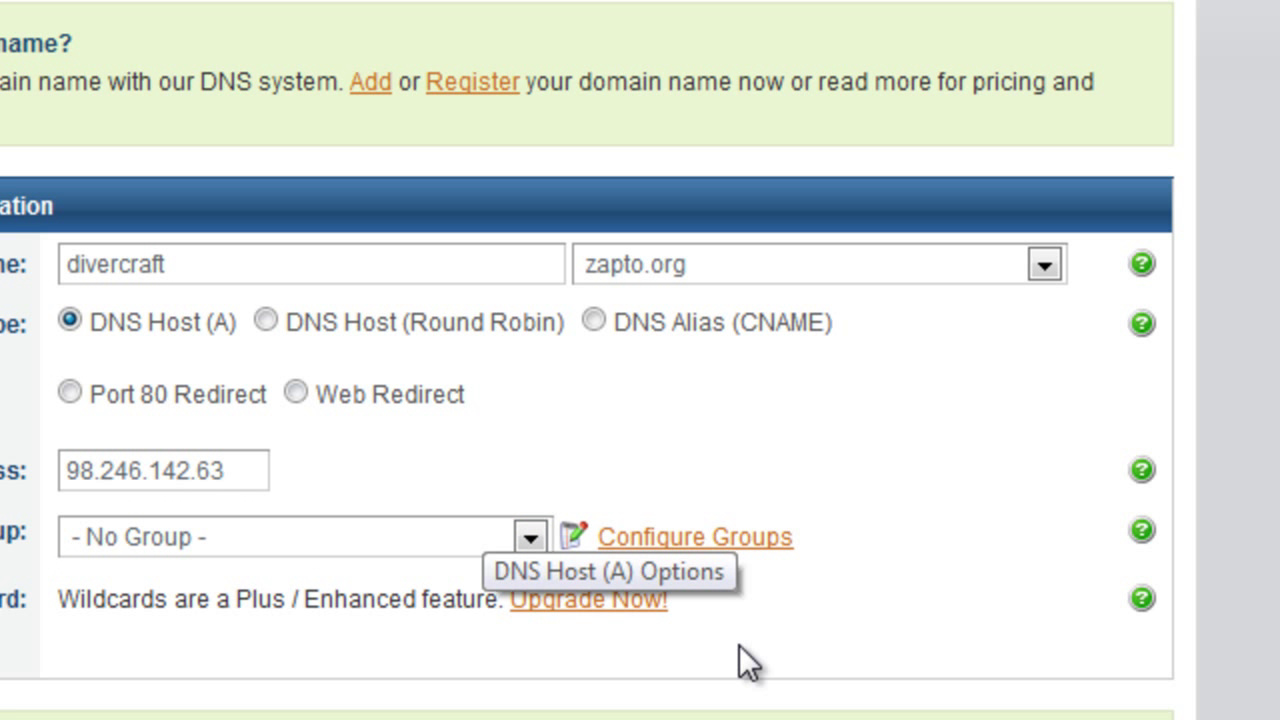
scroll(739, 645, down, 3)
scroll(711, 647, down, 2)
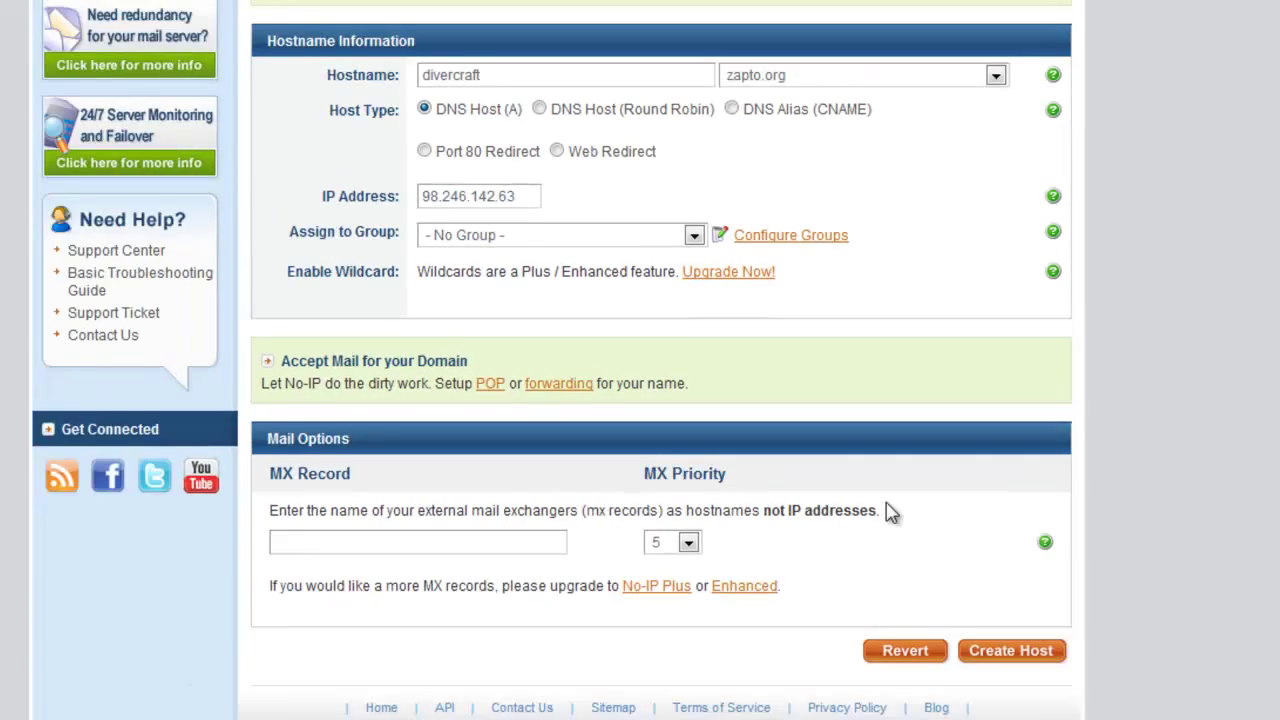
scroll(958, 393, up, 3)
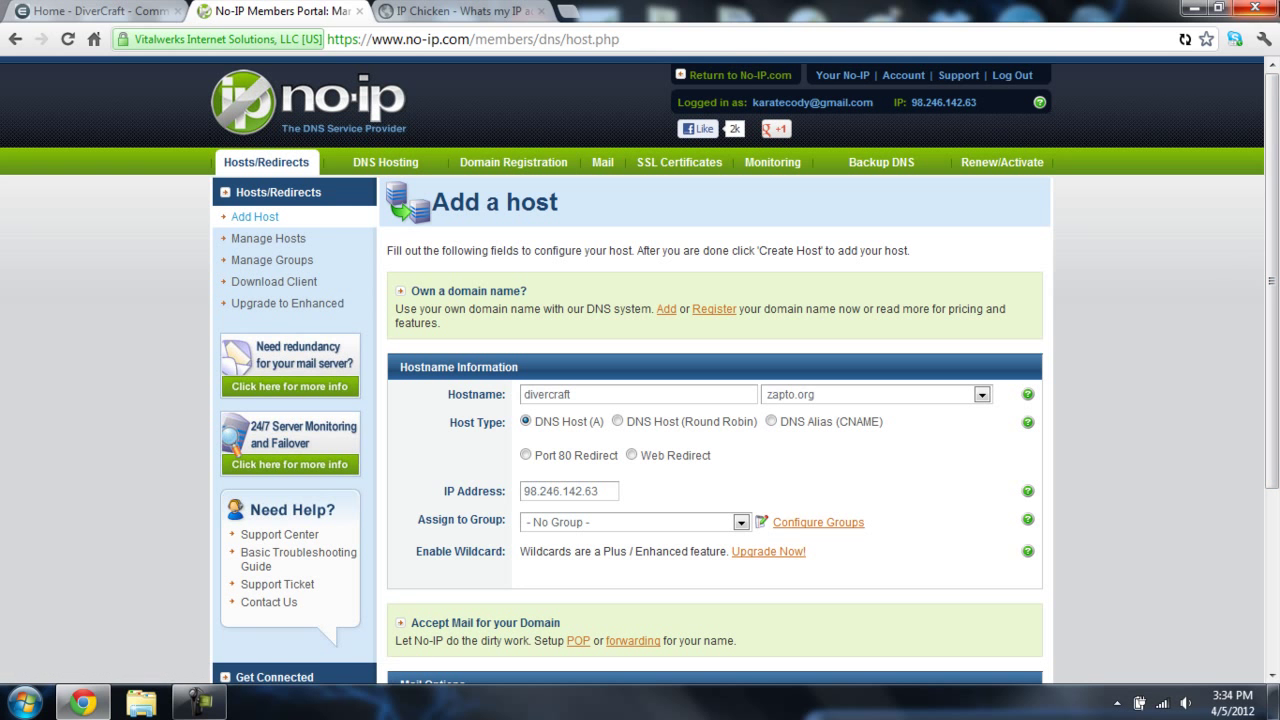
Step: Minimize Chrome to reveal the desktop, leaving the host form filled in
click(1196, 8)
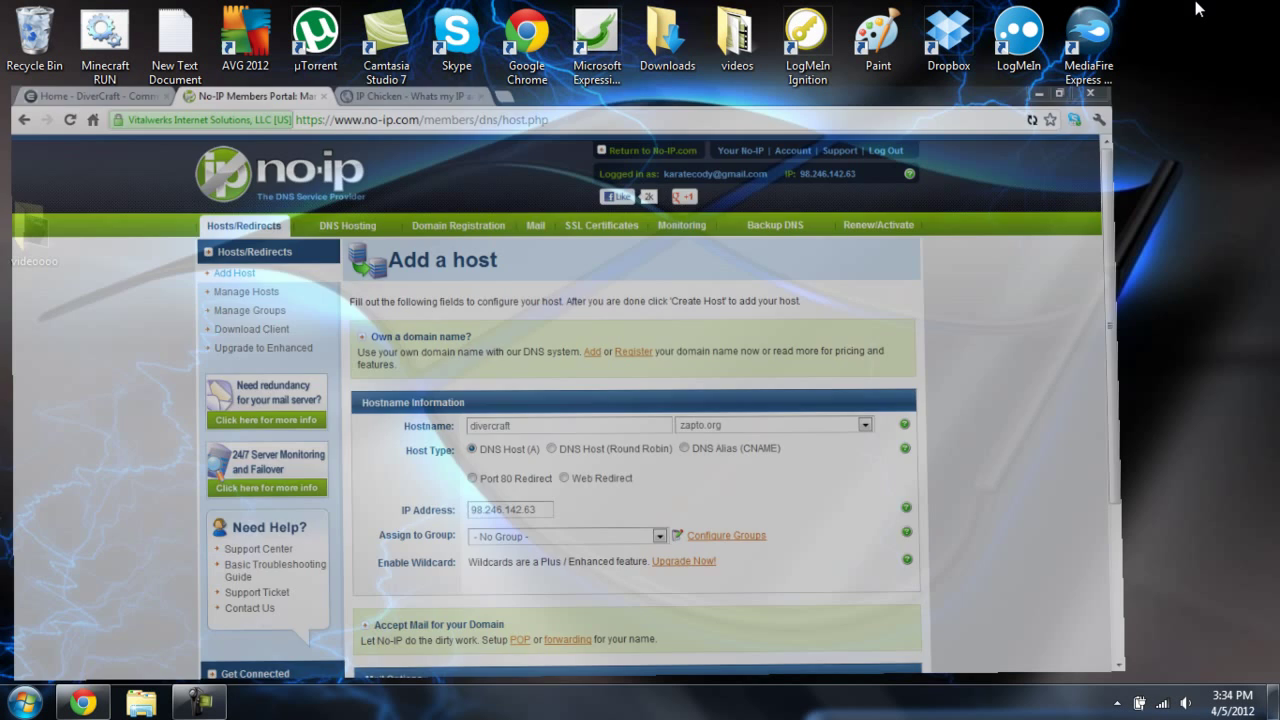
mouse_move(855, 172)
mouse_down()
mouse_move(316, 536)
mouse_move(427, 413)
mouse_up()
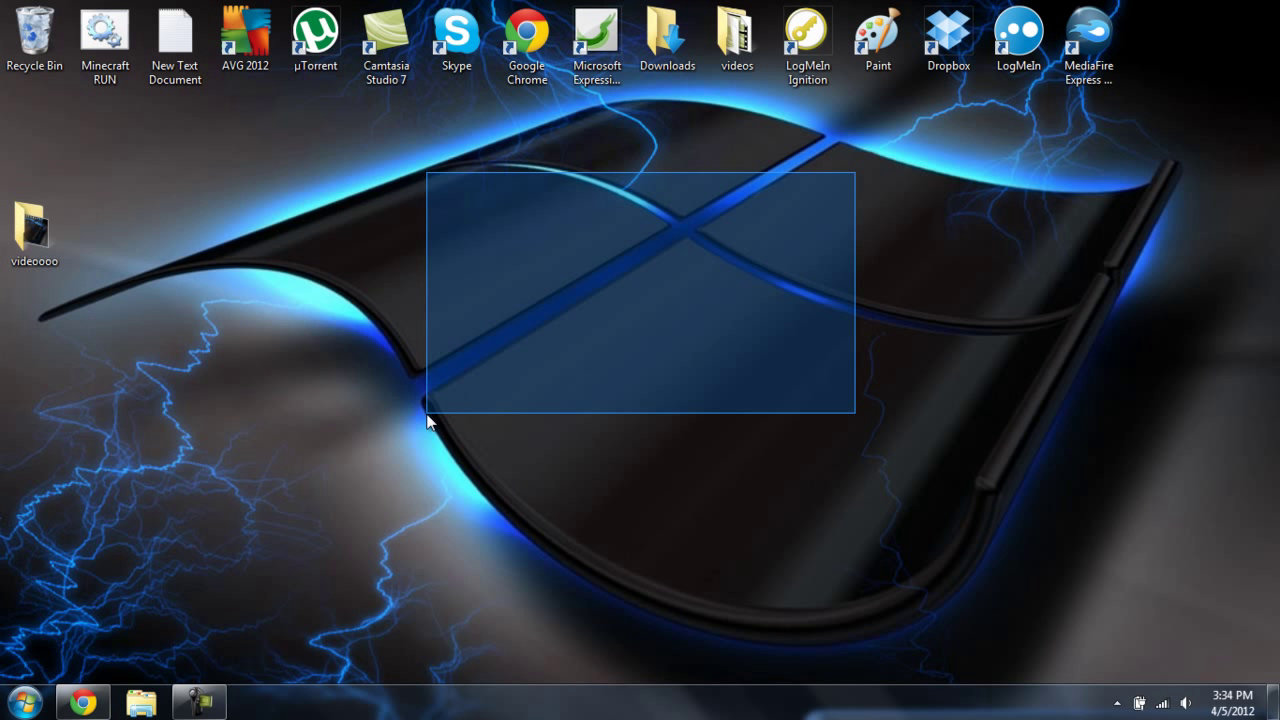
drag(427, 413, 214, 350)
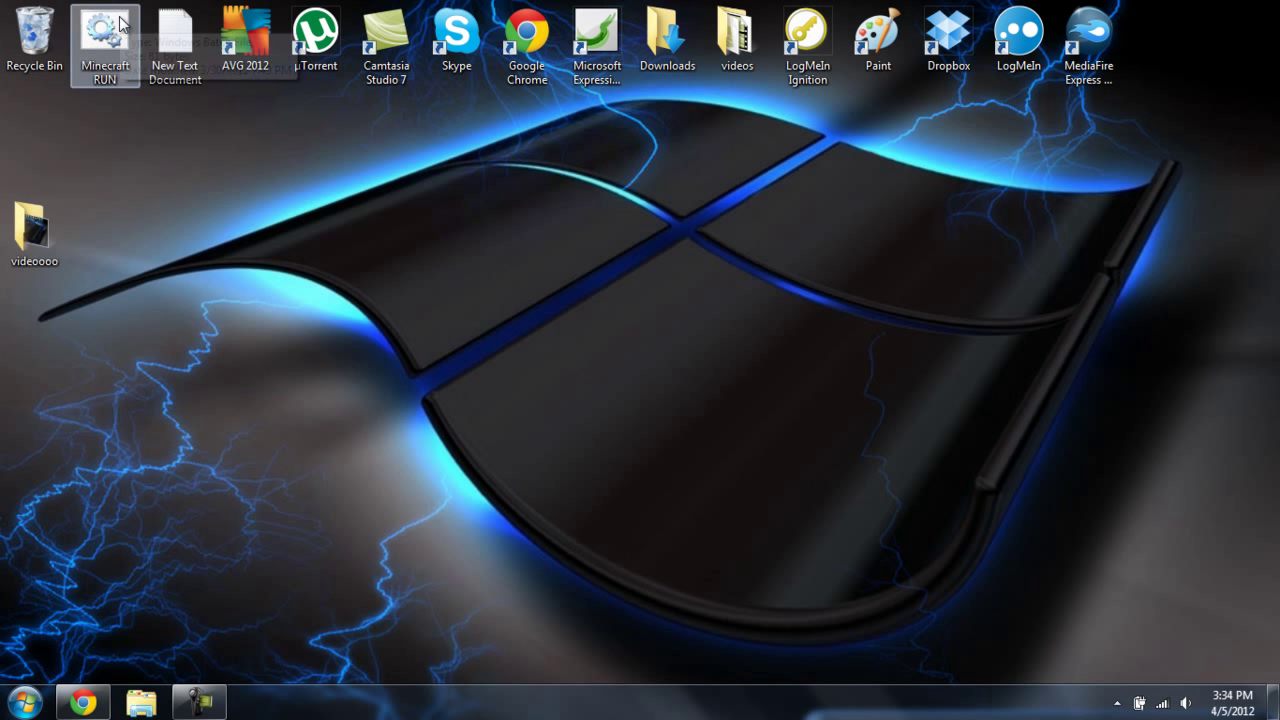
click(200, 703)
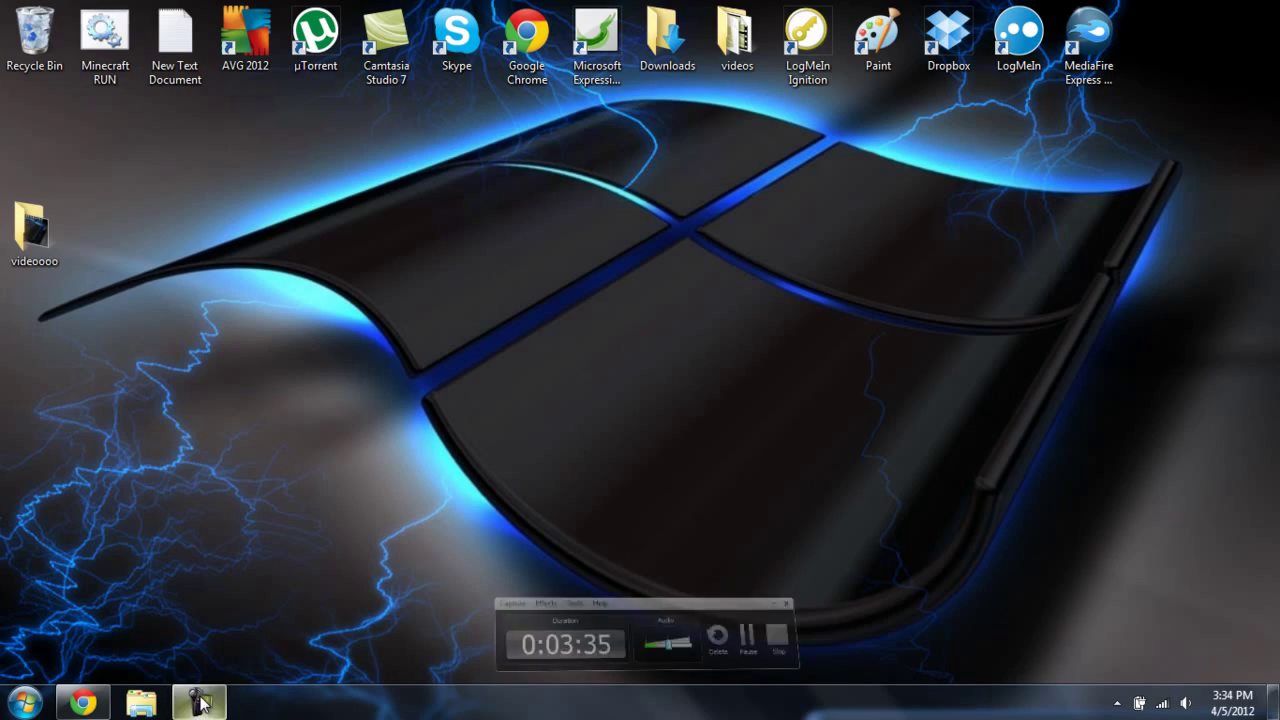
click(105, 705)
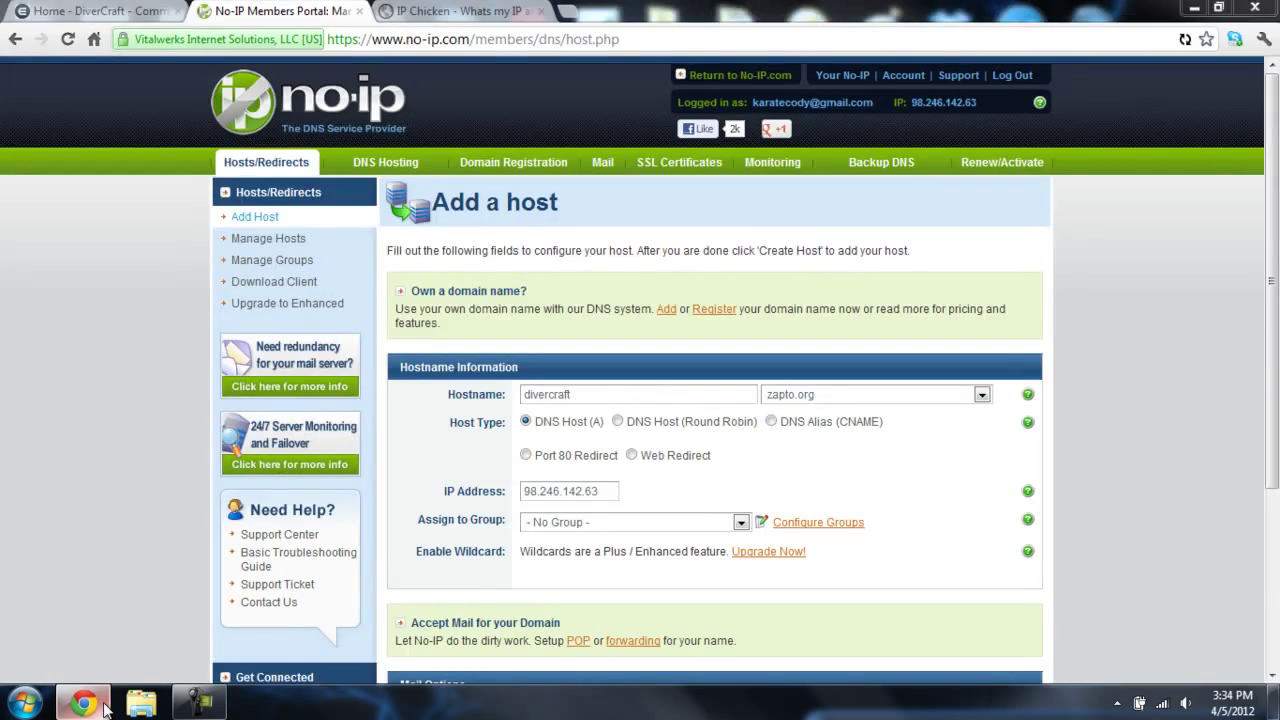
click(105, 705)
click(105, 705)
click(105, 705)
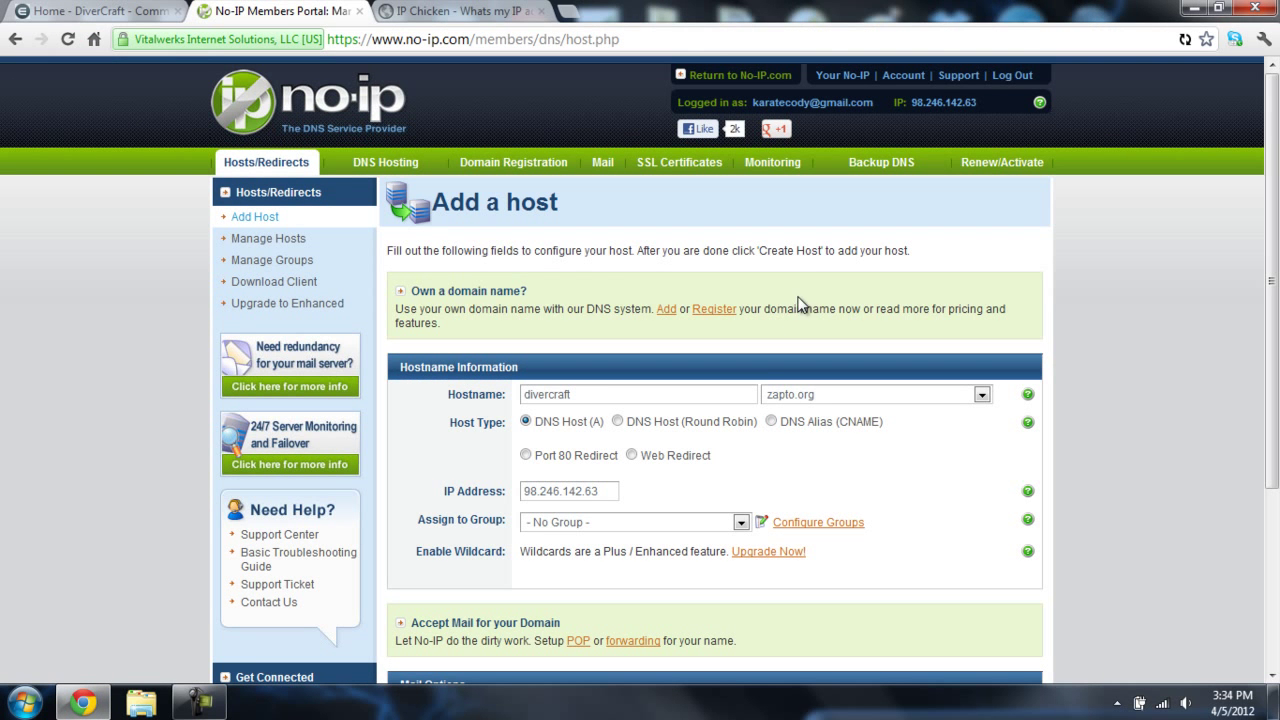
drag(829, 306, 958, 308)
click(968, 309)
click(1190, 9)
Step: Open server.properties from the Dropbox bukkit server folder
double_click(939, 63)
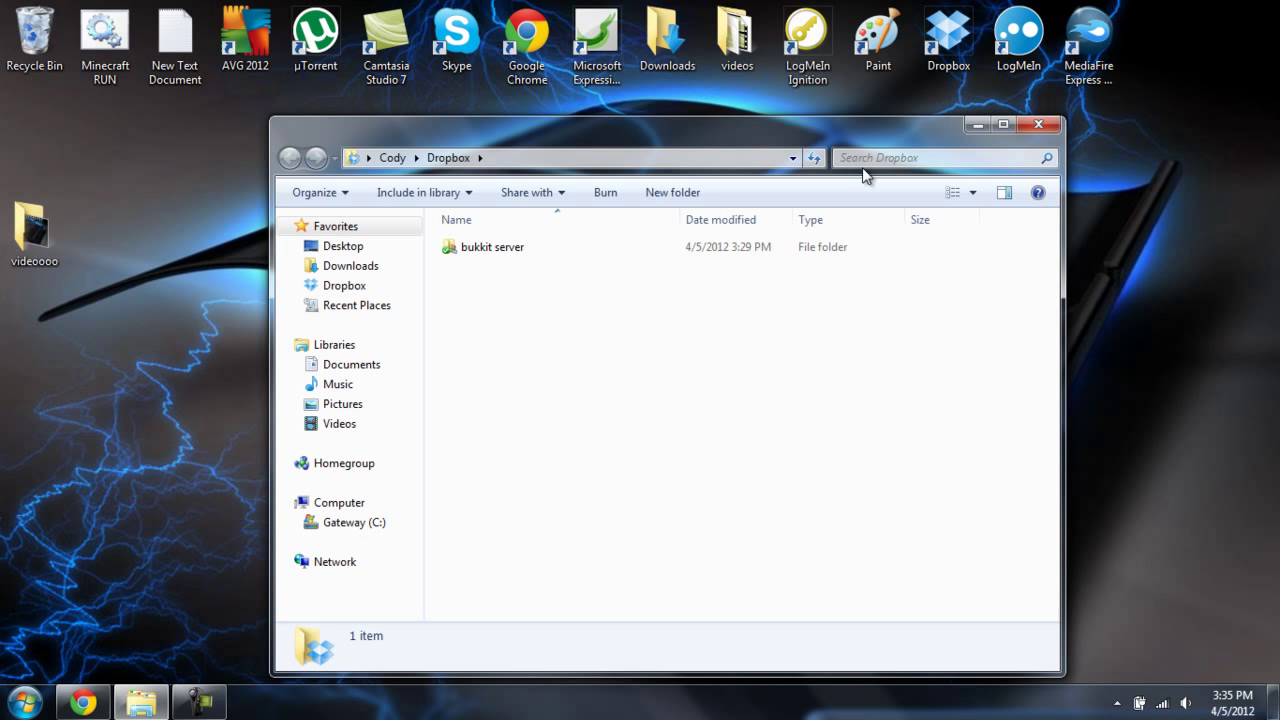
double_click(684, 250)
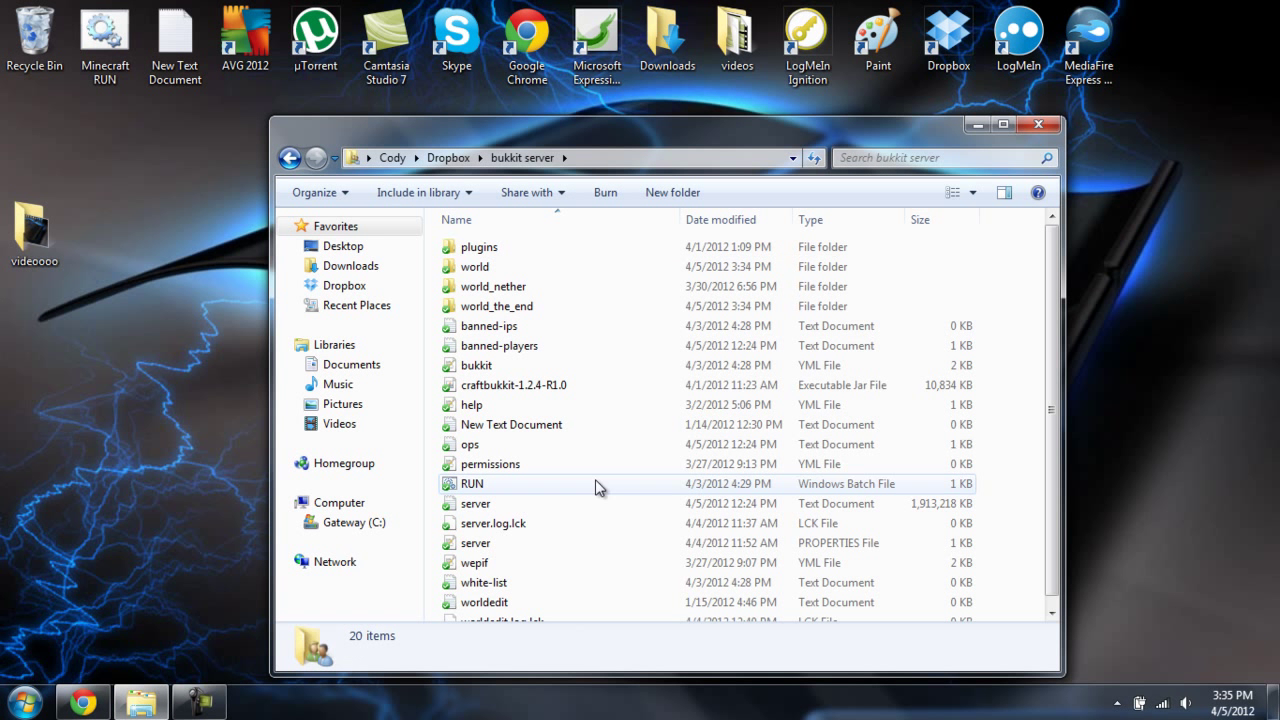
click(500, 545)
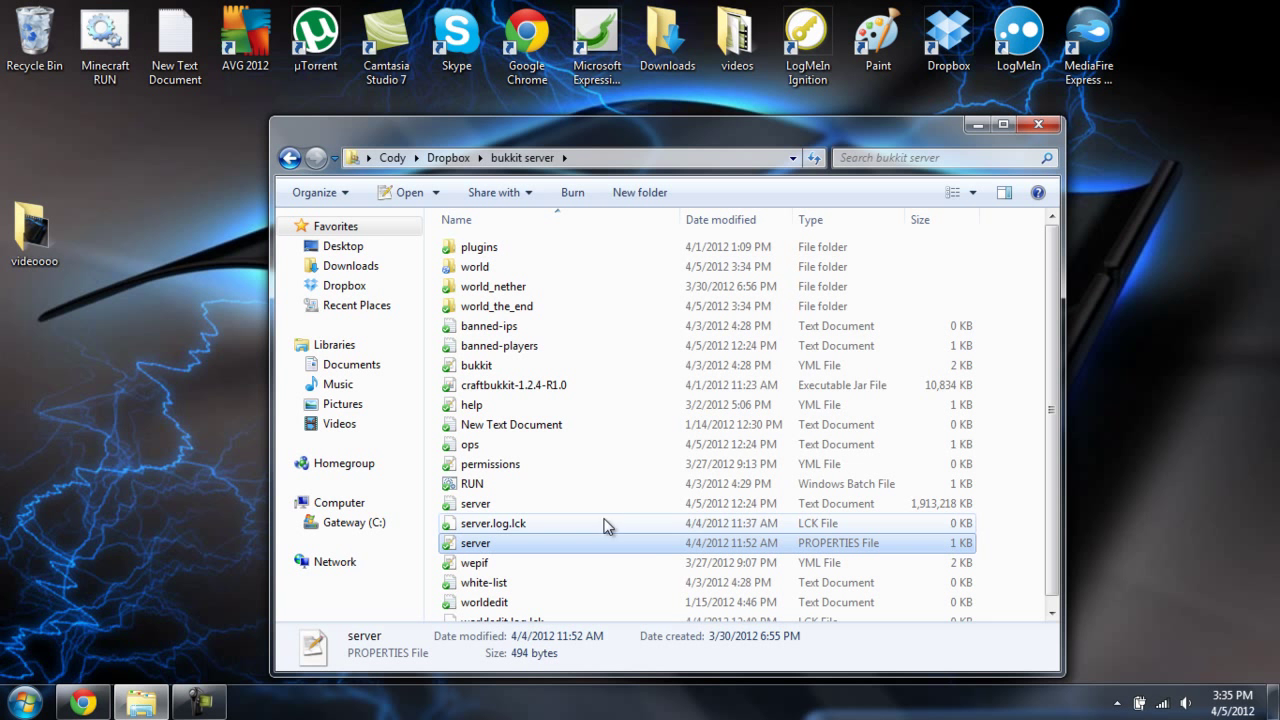
click(484, 549)
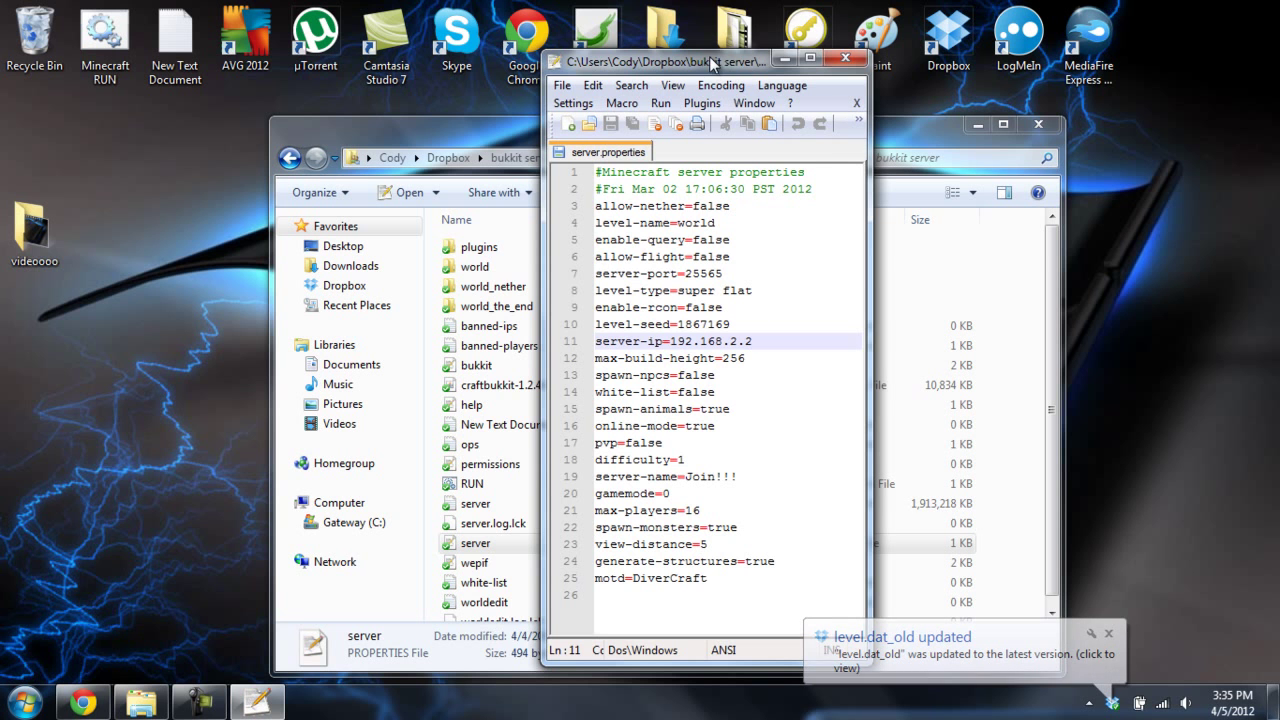
Step: Inspect the server-ip=192.168.2.2 line of server.properties in Notepad++
drag(720, 62, 650, 38)
drag(709, 317, 635, 320)
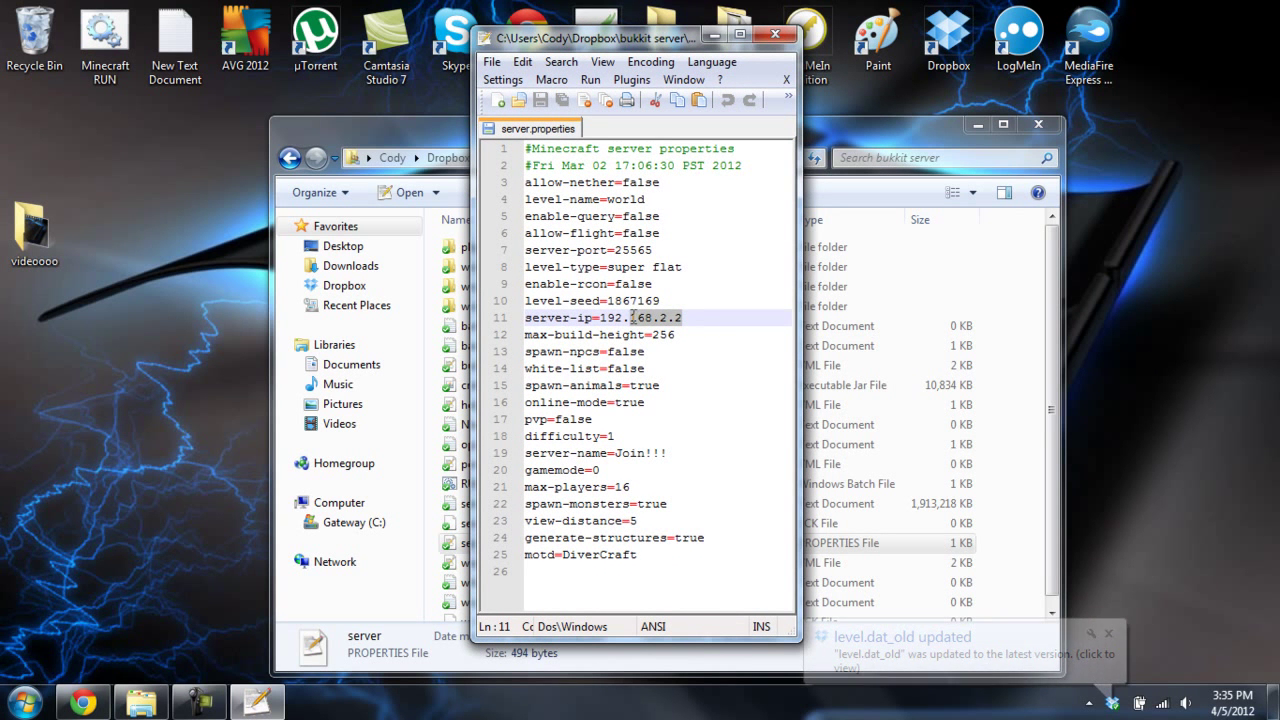
click(635, 320)
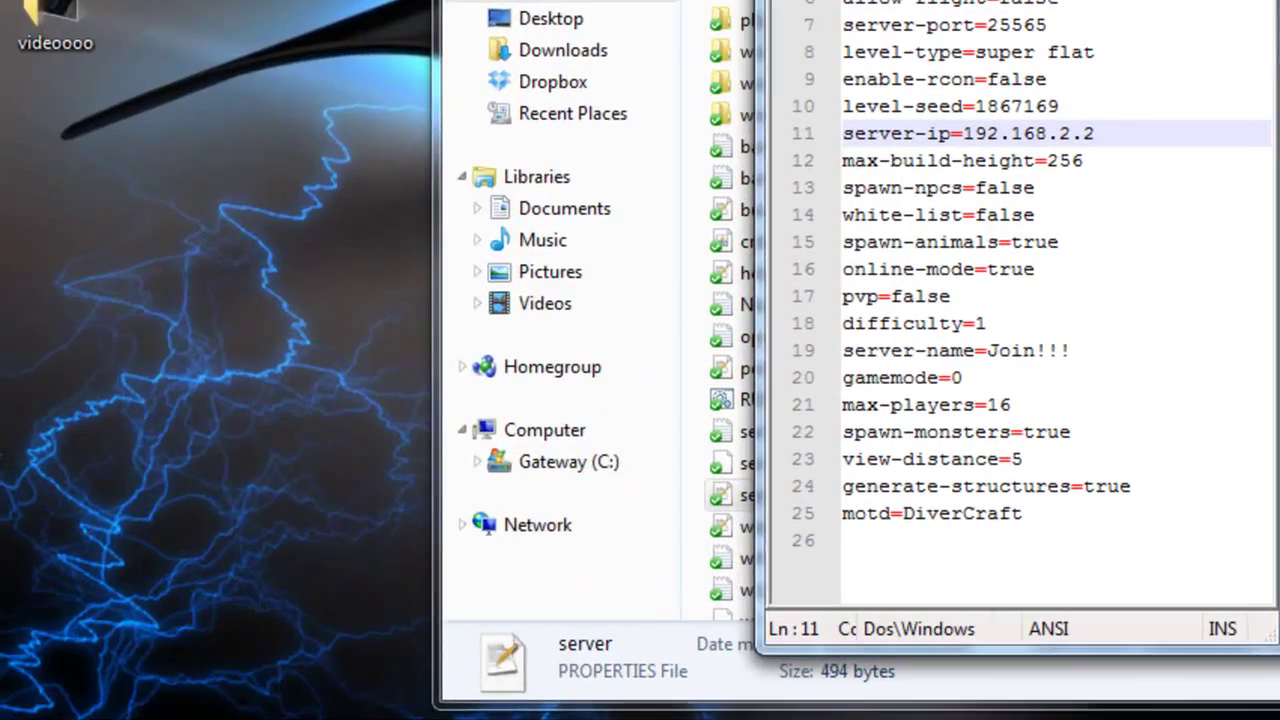
key(super)
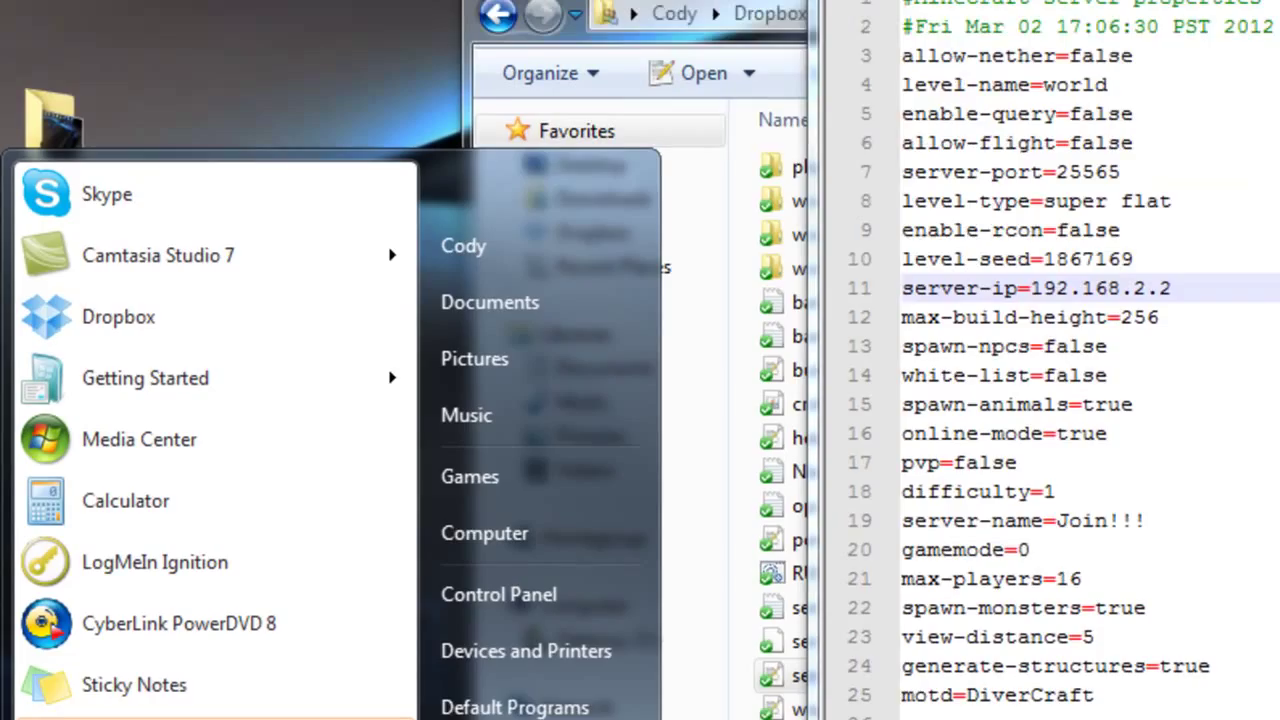
Step: Run ipconfig in Command Prompt, note IPv4 192.168.2.7, then close the window
text(cmd)
key(Return)
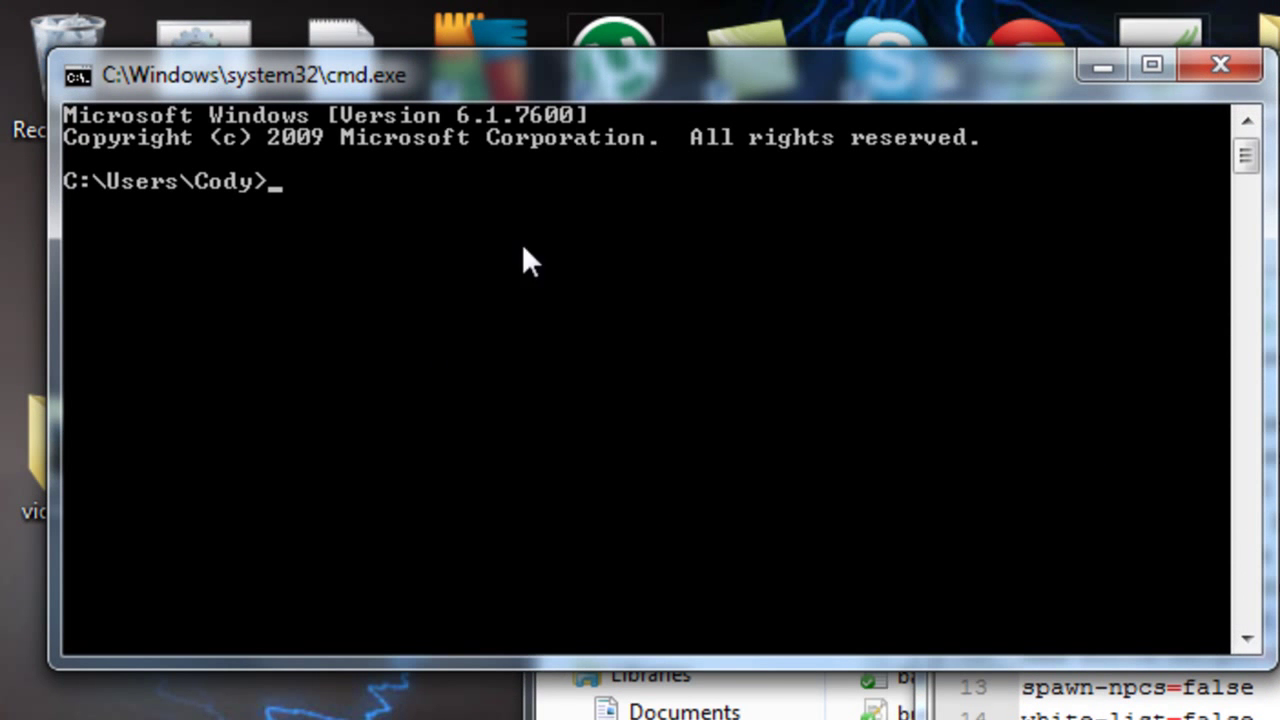
text(ipcon)
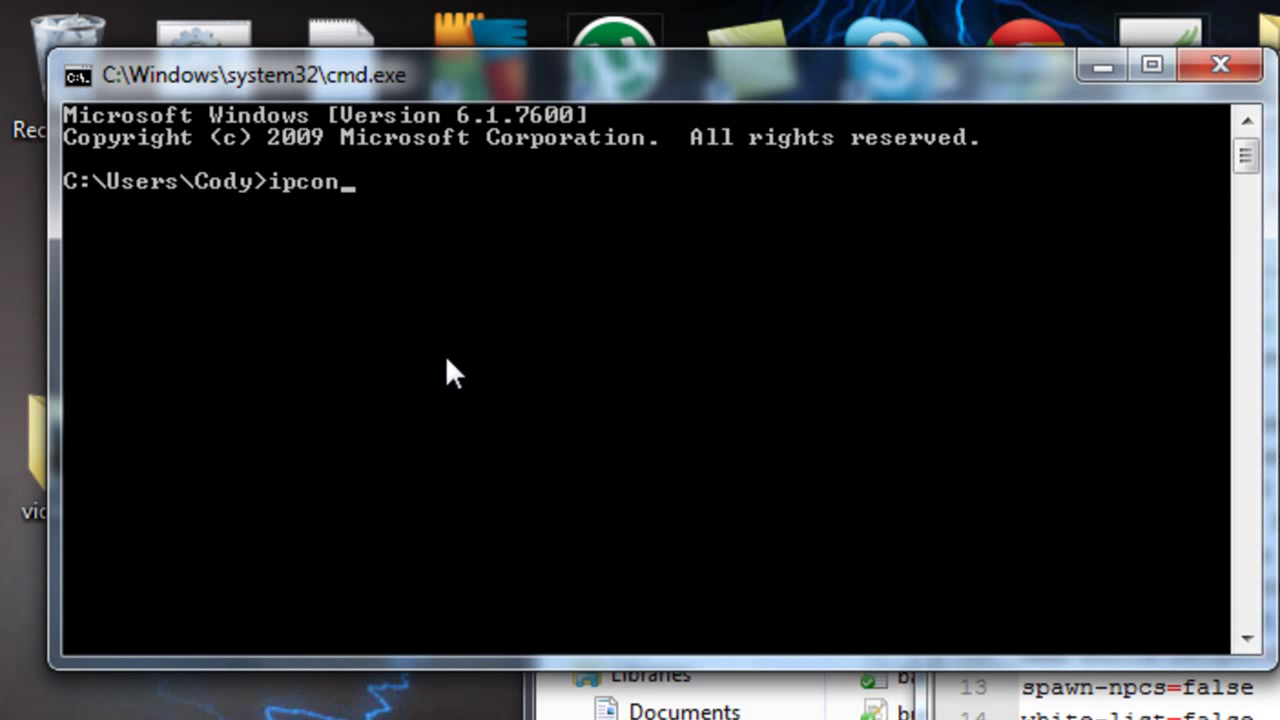
text(g)
key(BackSpace)
key(BackSpace)
text(fig)
key(Return)
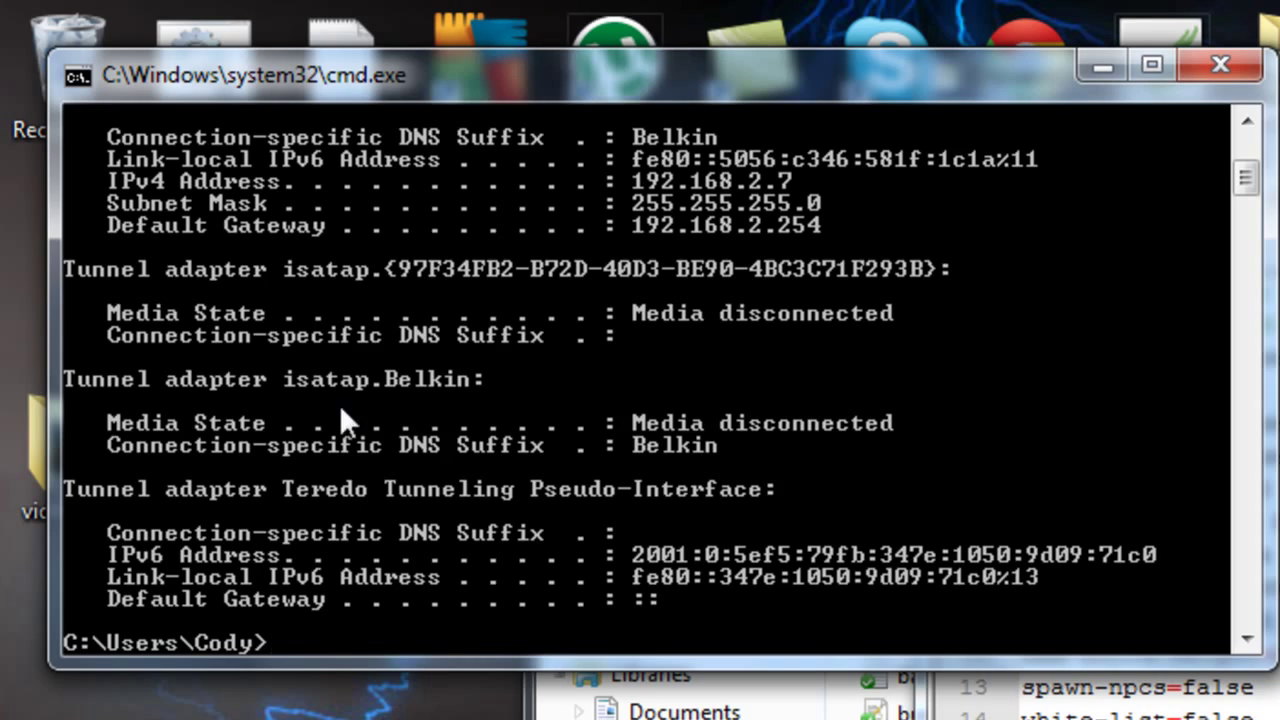
scroll(339, 404, up, 1)
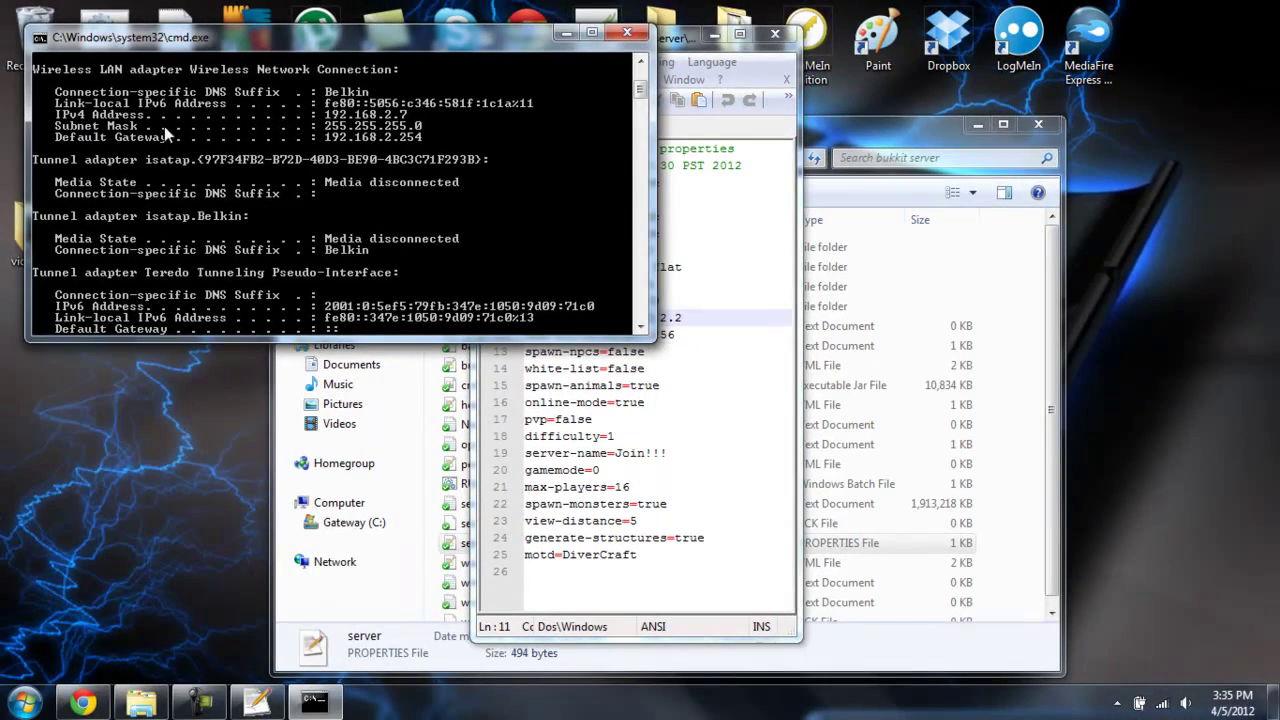
click(627, 34)
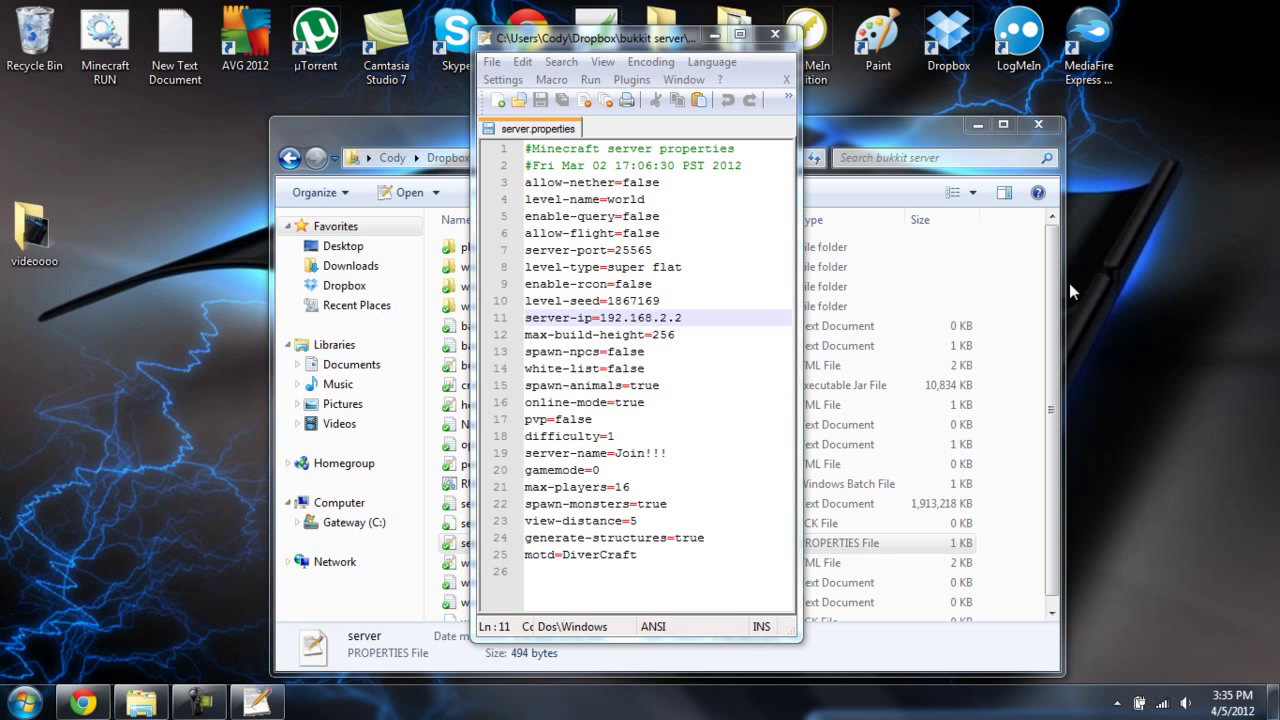
Step: Close server.properties in Notepad++ without changes and reposition the bukkit server folder window
mouse_move(686, 49)
mouse_down()
mouse_move(757, 175)
mouse_move(735, 96)
mouse_up()
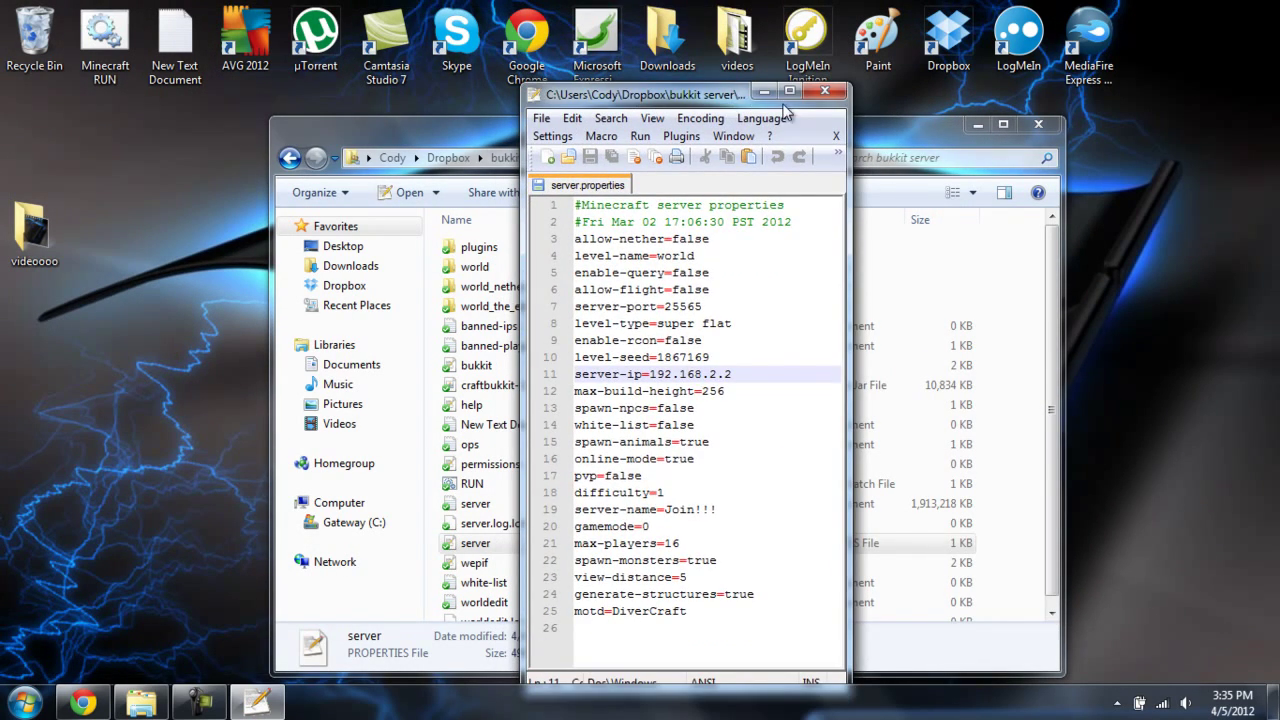
click(824, 92)
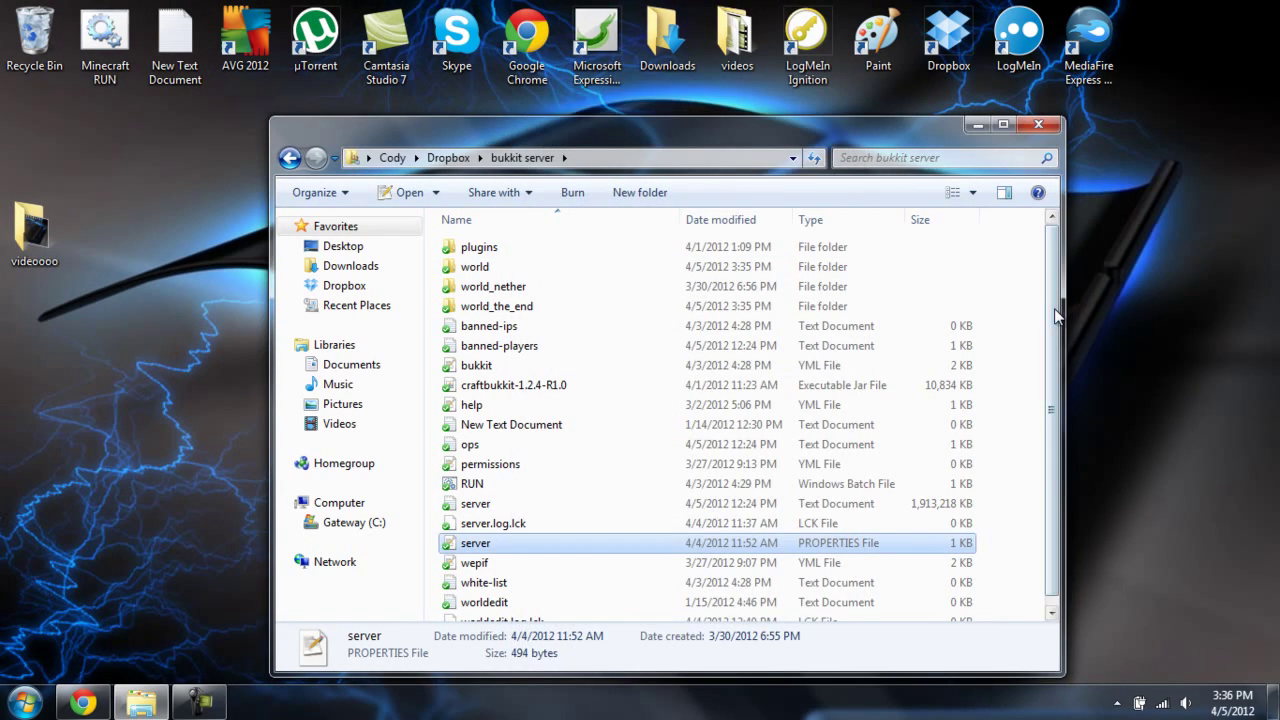
drag(1058, 316, 1076, 193)
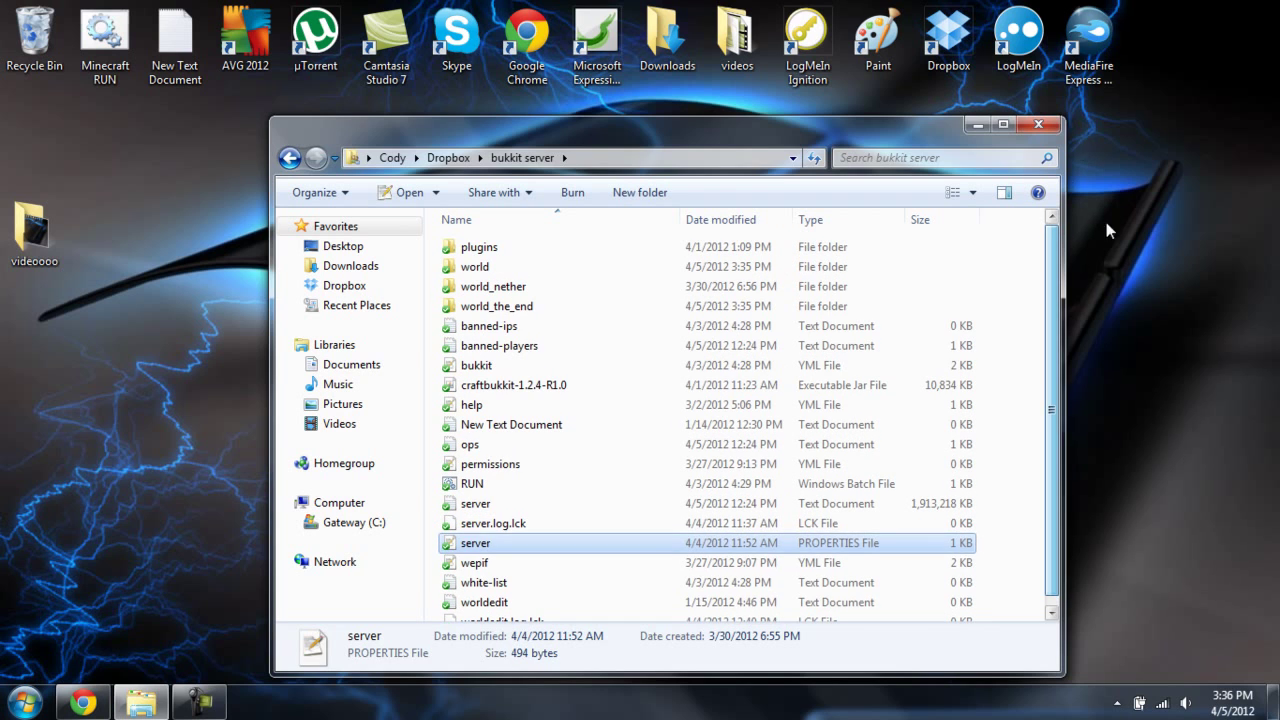
drag(1132, 290, 1225, 378)
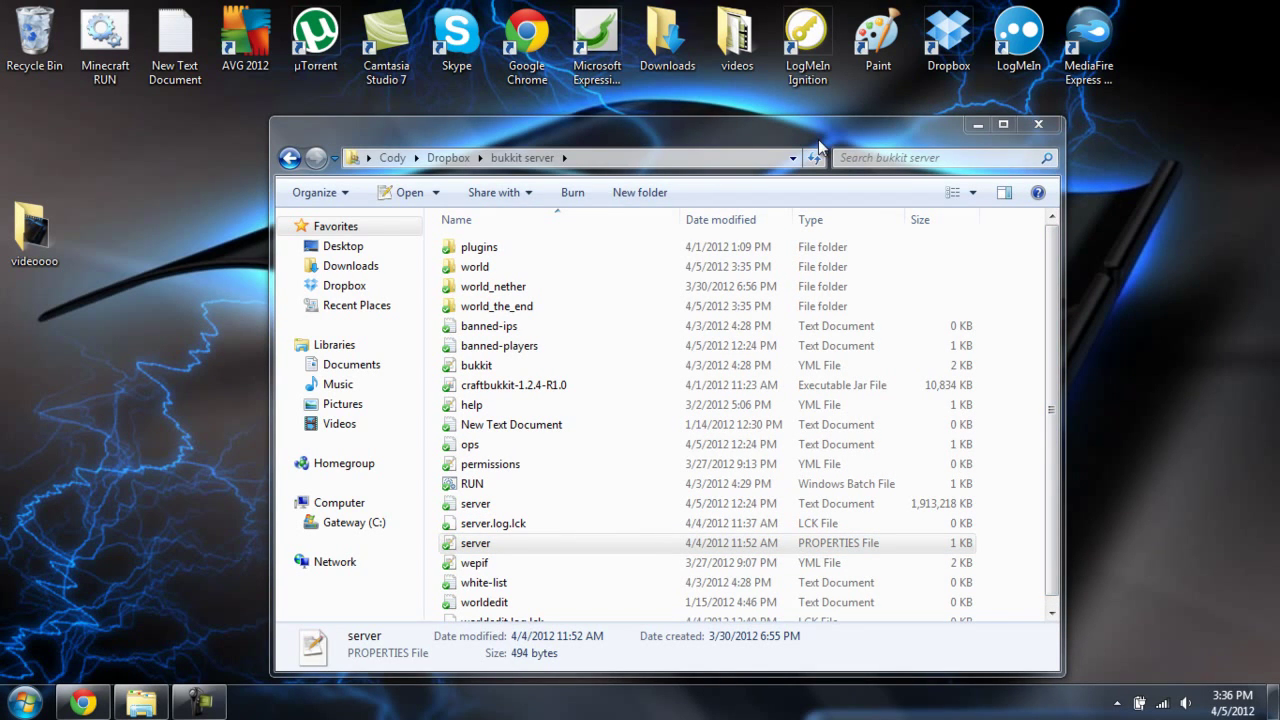
drag(818, 145, 822, 22)
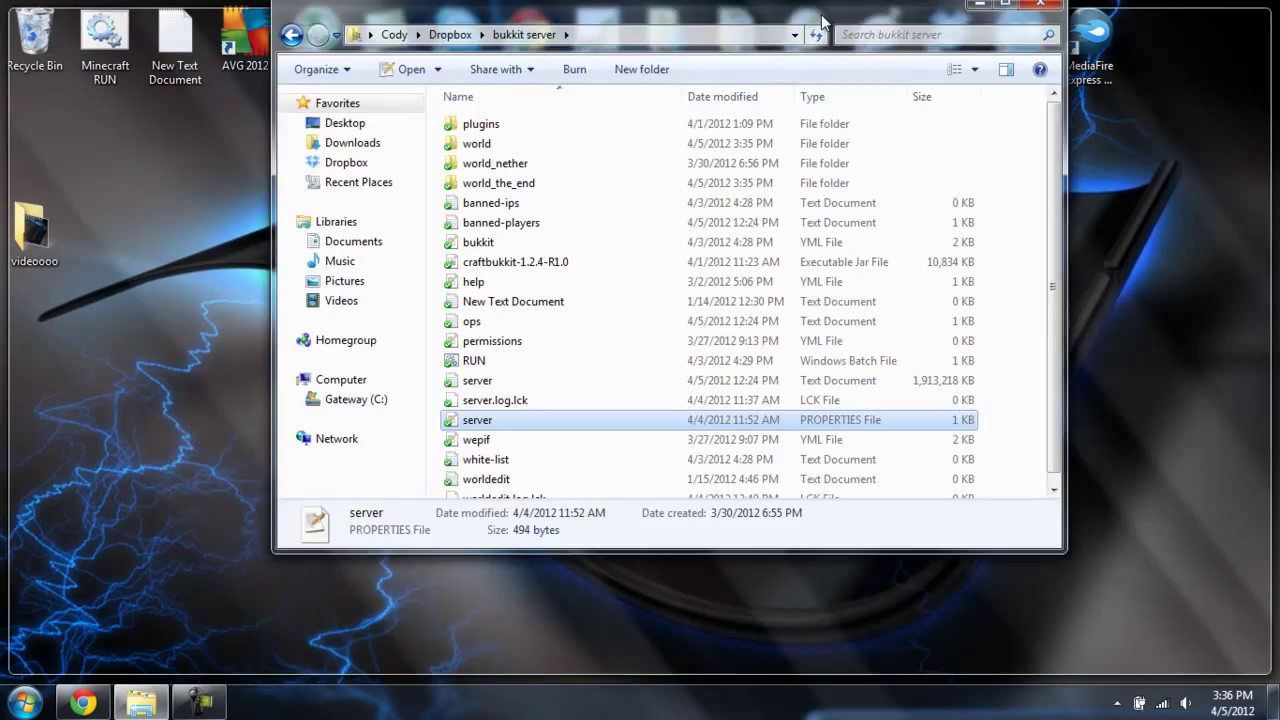
drag(822, 22, 788, 78)
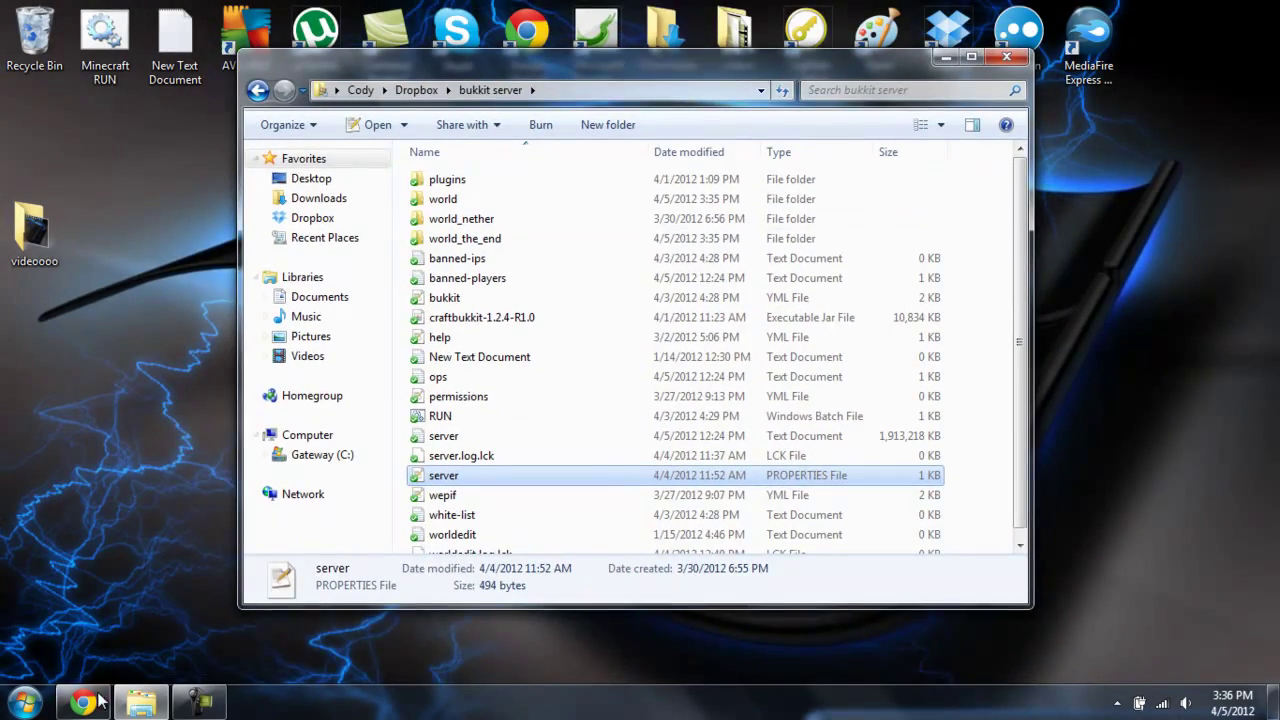
Step: Look up the current public IP address on the IP Chicken page
click(100, 700)
click(430, 12)
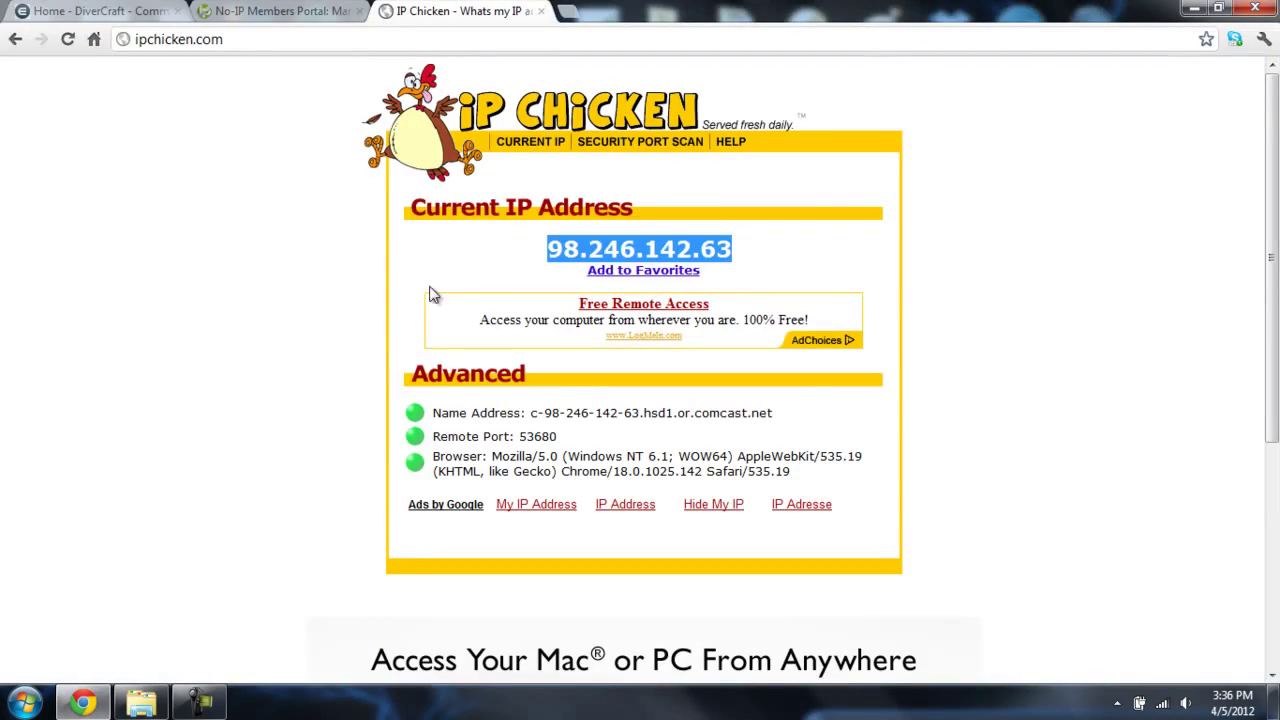
drag(740, 251, 526, 236)
click(717, 257)
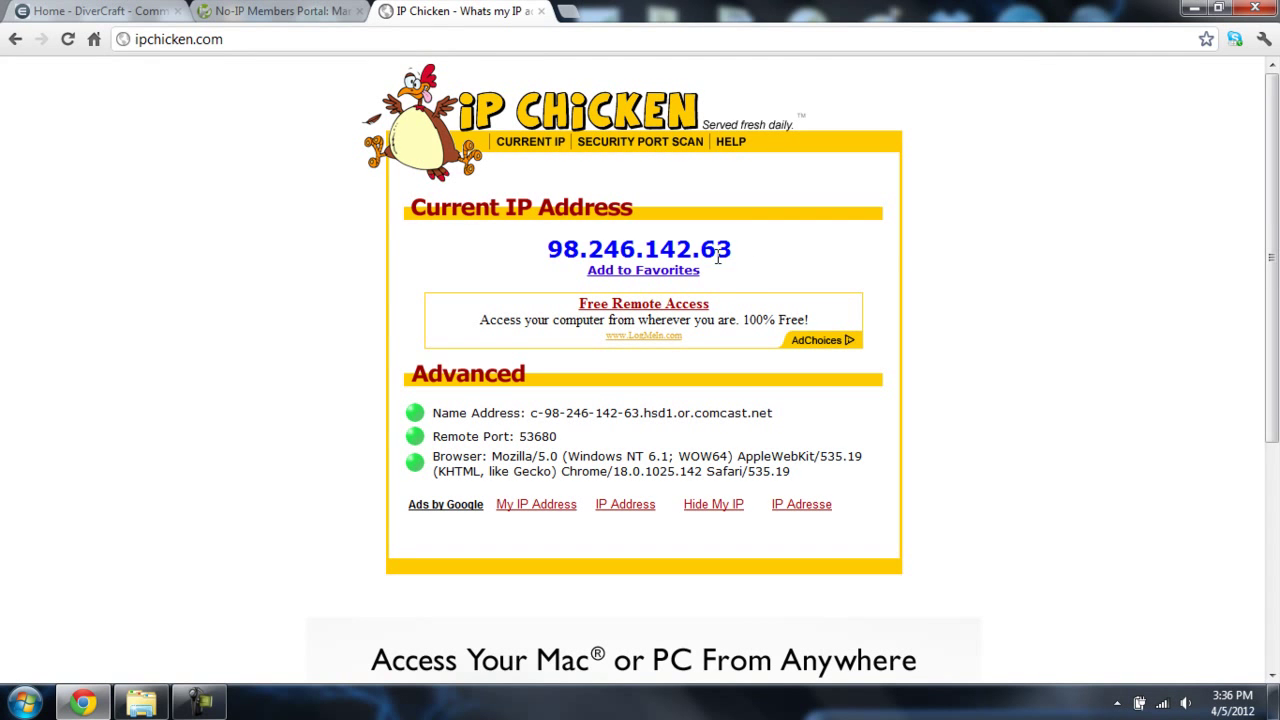
Step: Compare it with the No-IP host form, then minimize Chrome and close the bukkit server folder
click(1193, 8)
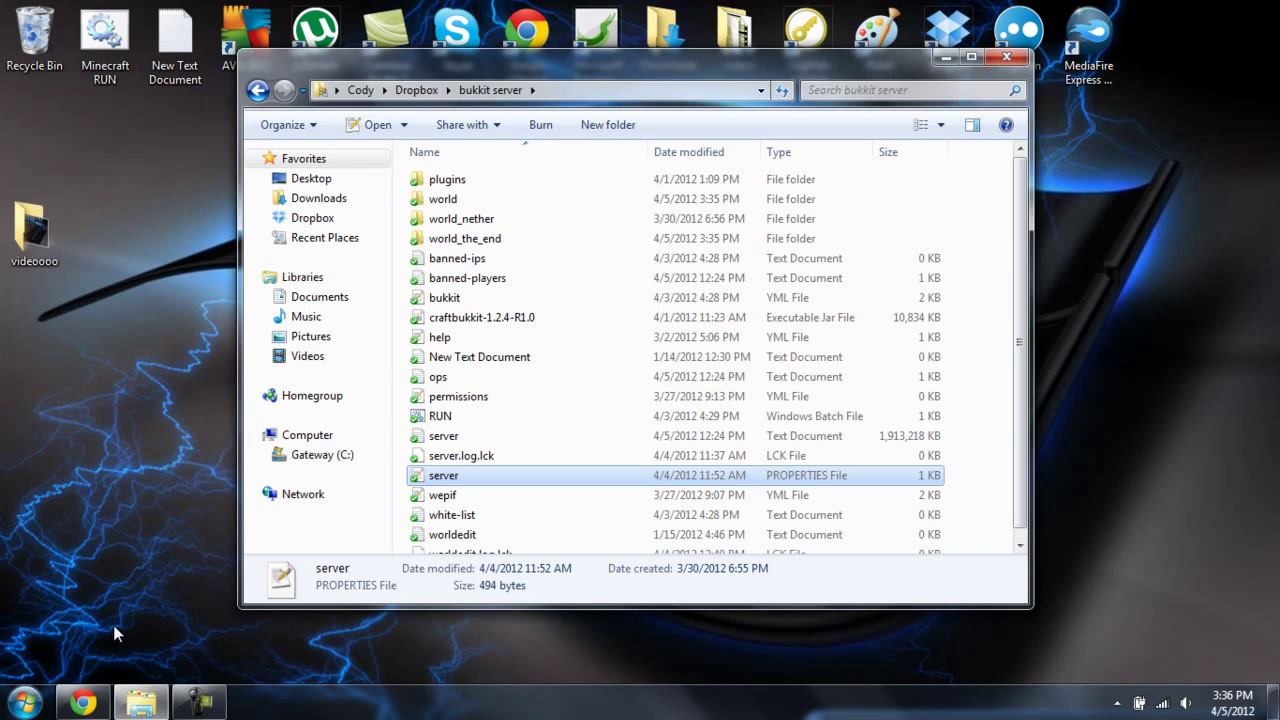
click(83, 703)
click(257, 10)
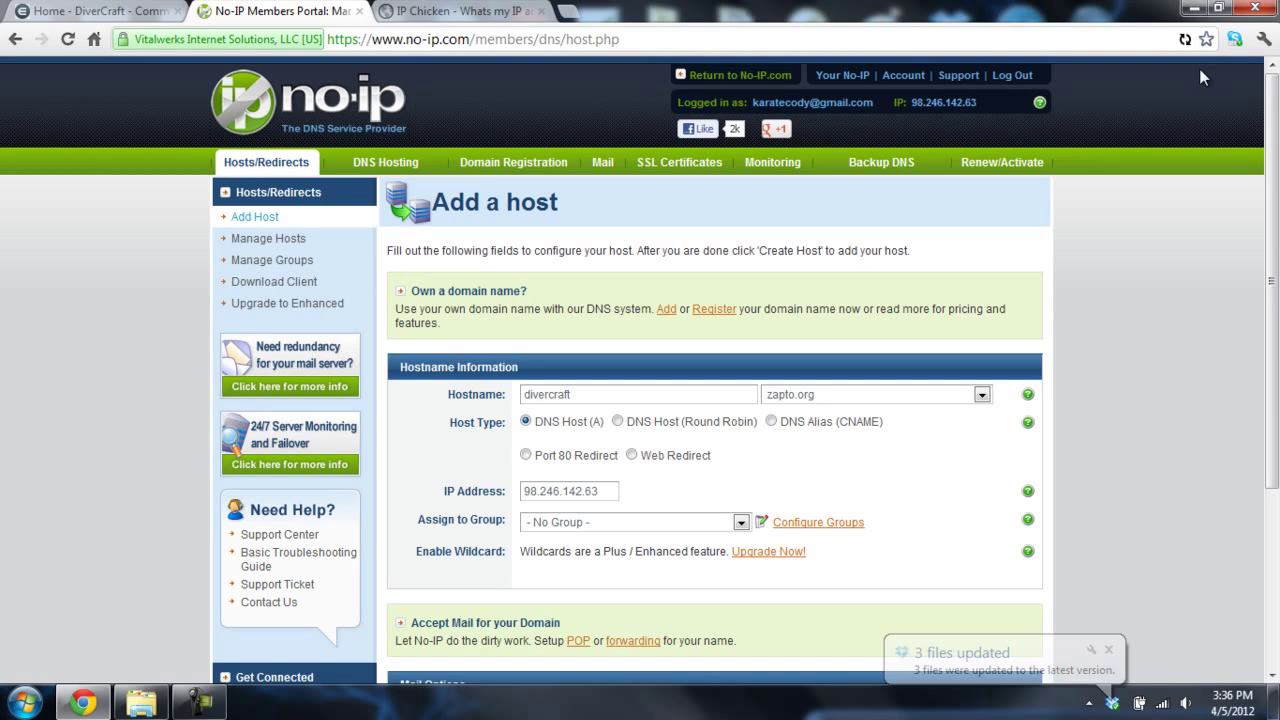
click(1195, 8)
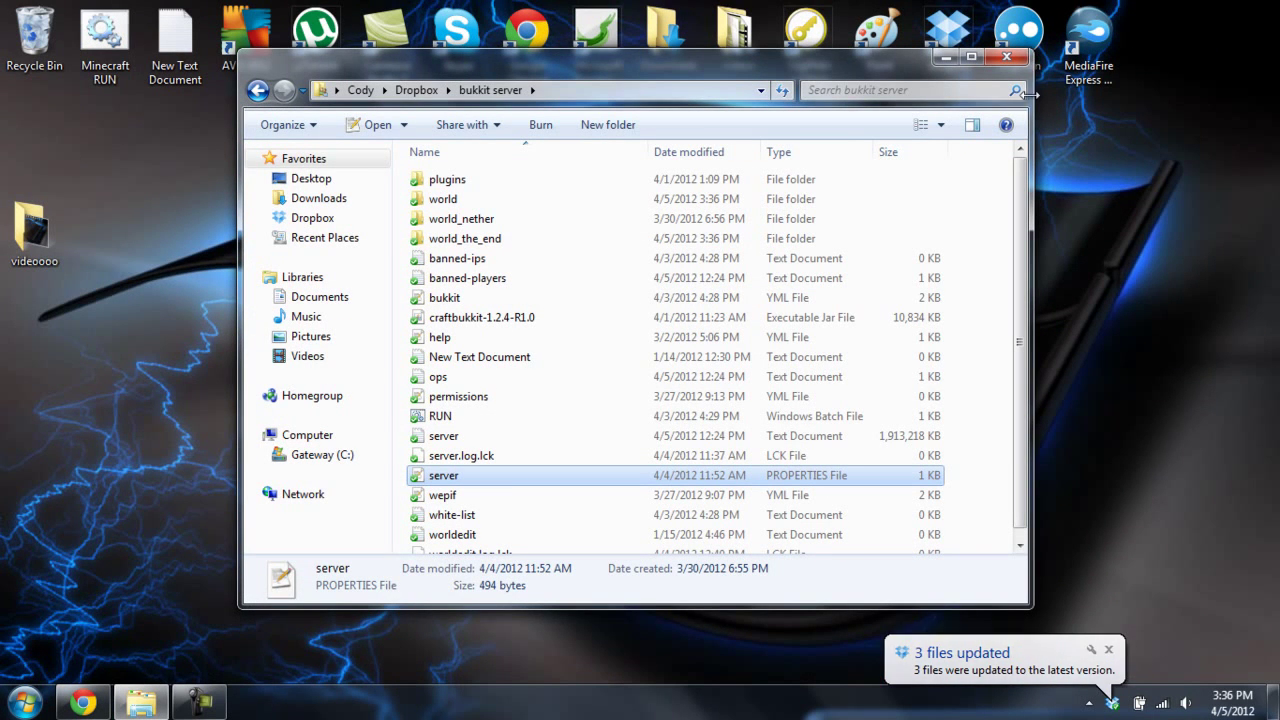
click(1003, 56)
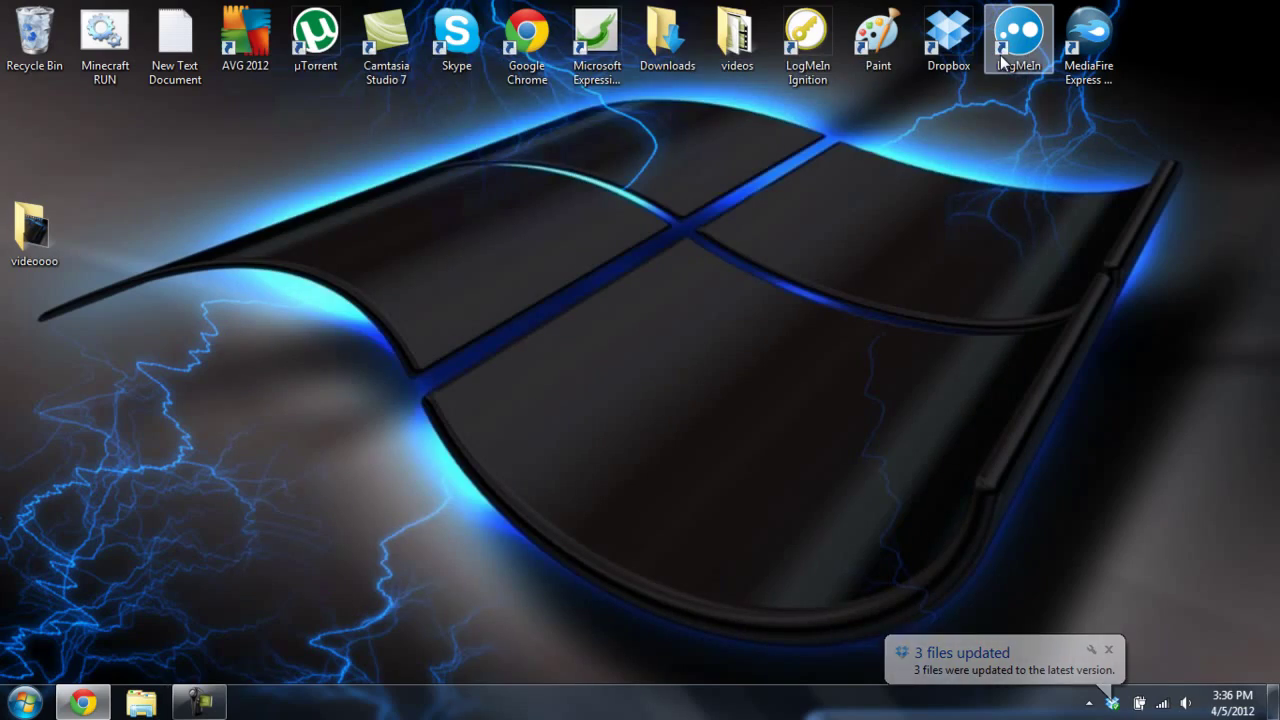